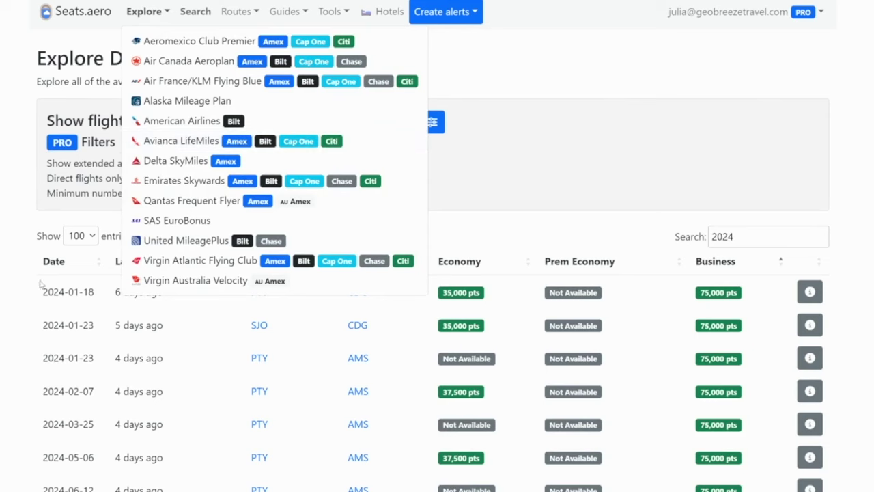
- Open the Delta SkyMiles award listings and look through the 2024 flights from North America to Europe
{"action": "left_click", "coordinate": [176, 160]}
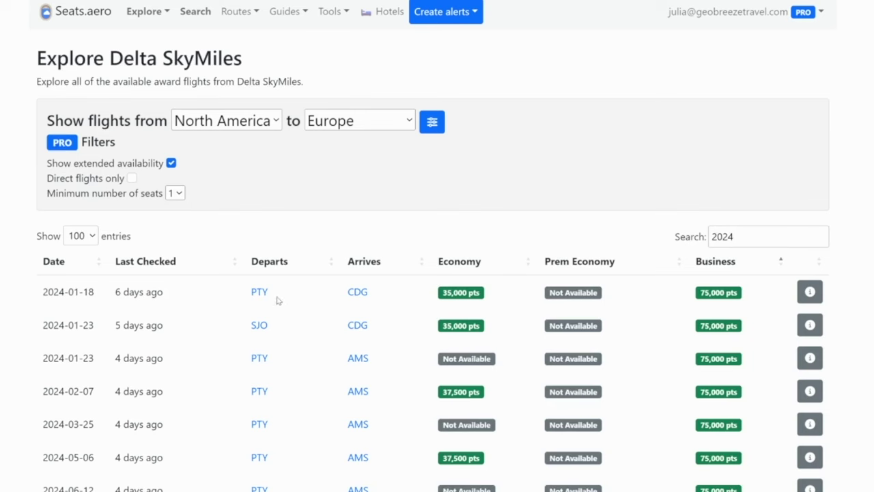
{"action": "mouse_move", "coordinate": [257, 297]}
{"action": "scroll", "coordinate": [278, 343], "scroll_direction": "down", "scroll_amount": 5}
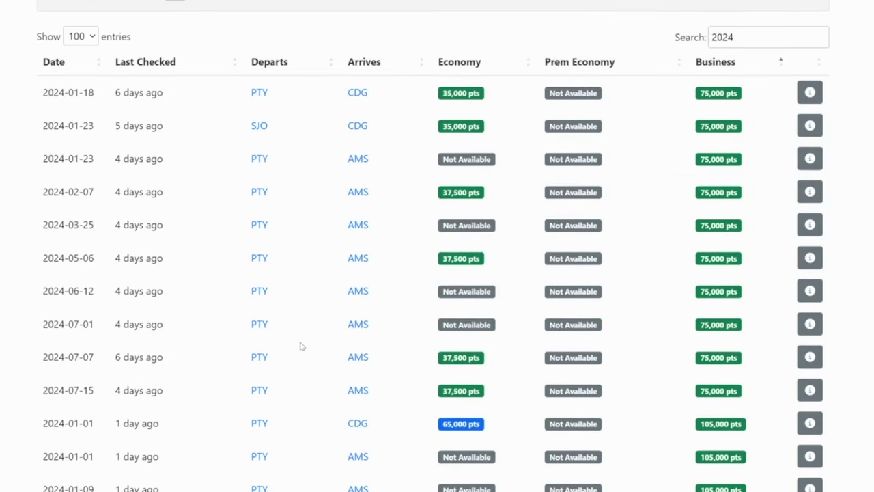
{"action": "scroll", "coordinate": [304, 293], "scroll_direction": "down", "scroll_amount": 8}
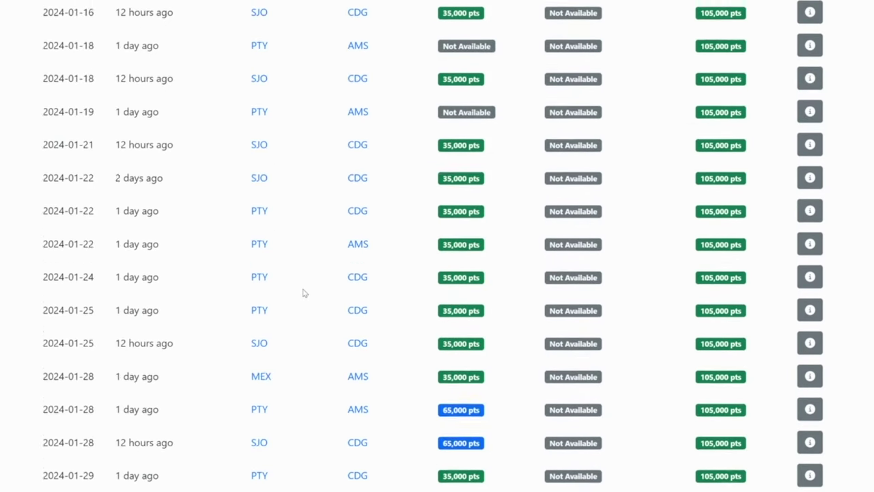
{"action": "scroll", "coordinate": [304, 293], "scroll_direction": "down", "scroll_amount": 3}
{"action": "scroll", "coordinate": [305, 294], "scroll_direction": "down", "scroll_amount": 5}
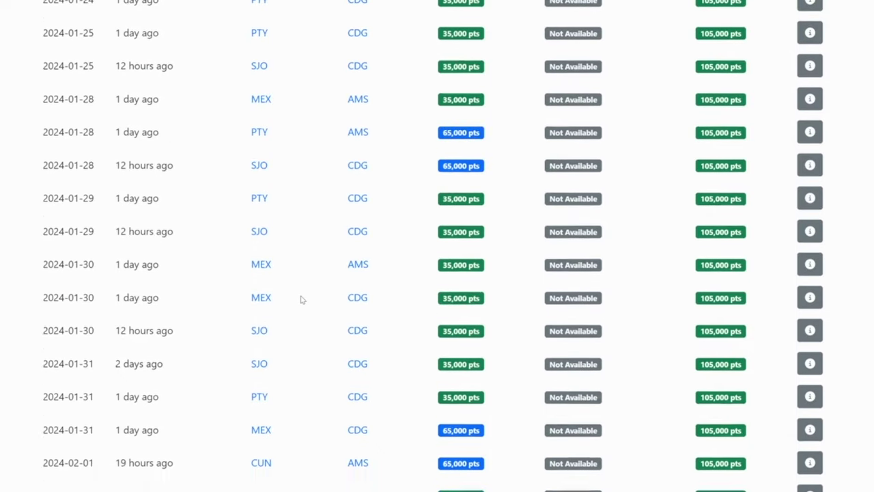
{"action": "scroll", "coordinate": [304, 303], "scroll_direction": "down", "scroll_amount": 5}
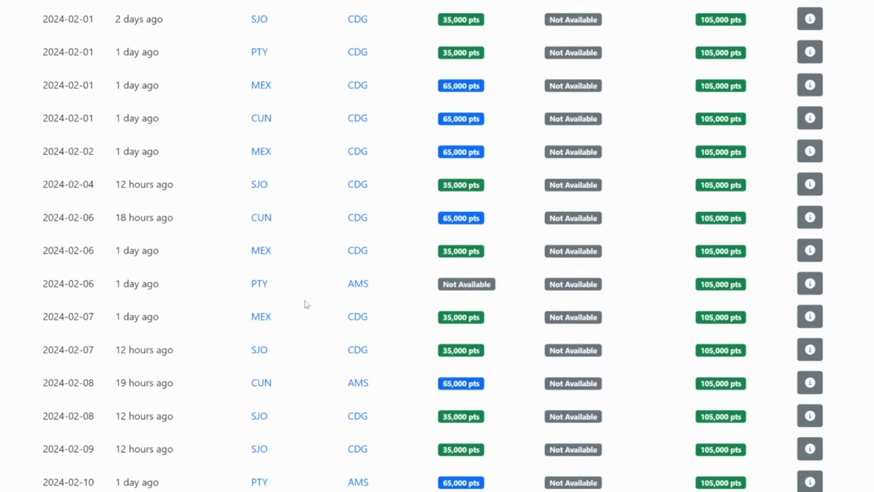
{"action": "scroll", "coordinate": [310, 330], "scroll_direction": "down", "scroll_amount": 2}
{"action": "scroll", "coordinate": [322, 365], "scroll_direction": "up", "scroll_amount": 20}
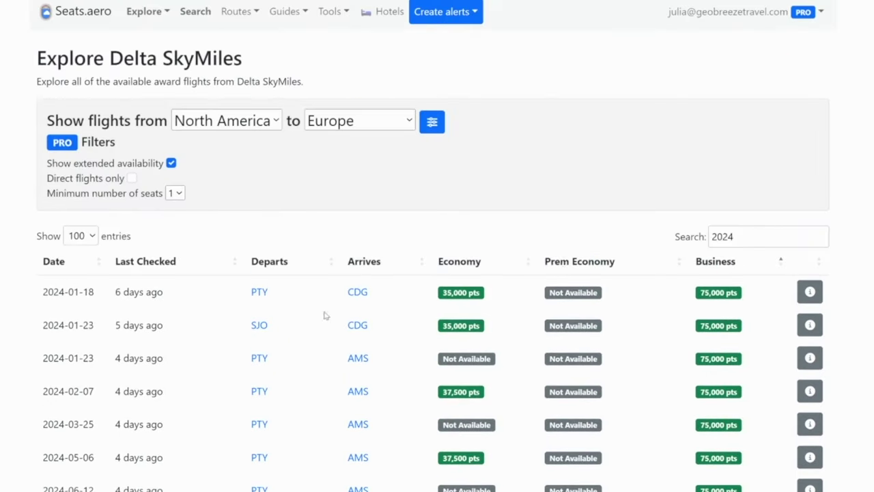
- Narrow the 2024 Europe results to flights involving jfk, and replace that airport with lax
{"action": "left_click", "coordinate": [765, 234]}
{"action": "type", "text": "jfk"}
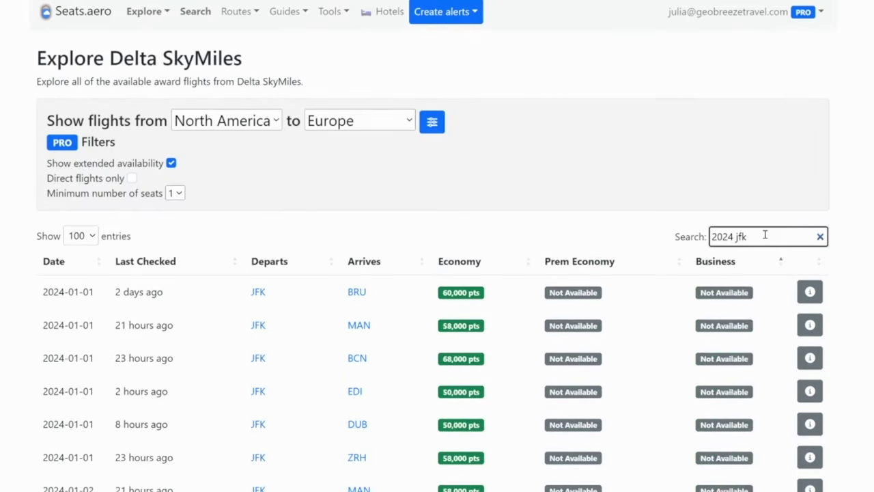
{"action": "key", "text": "BackSpace"}
{"action": "key", "text": "BackSpace"}
{"action": "key", "text": "BackSpace"}
{"action": "type", "text": "lax"}
- Replace the whole search filter, including the year, with atl and look through the matching Europe flights
{"action": "key", "text": "BackSpace"}
{"action": "key", "text": "BackSpace"}
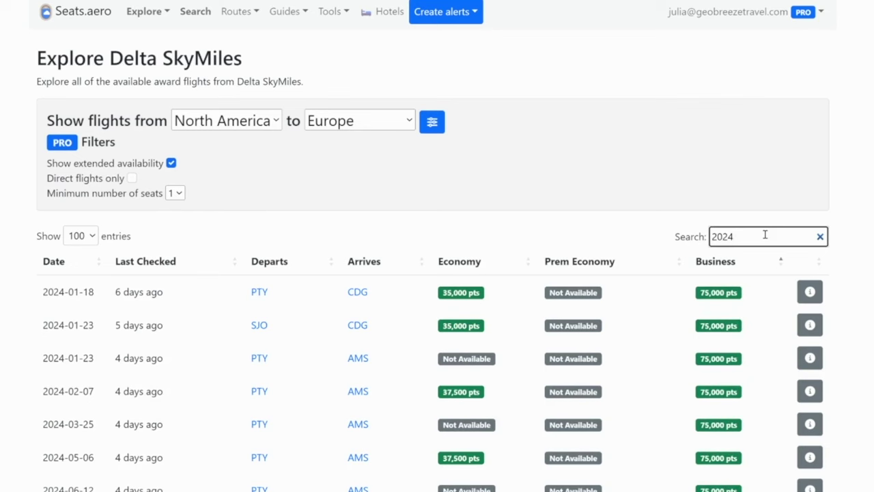
{"action": "key", "text": "BackSpace"}
{"action": "key", "text": "BackSpace"}
{"action": "key", "text": "BackSpace"}
{"action": "key", "text": "BackSpace"}
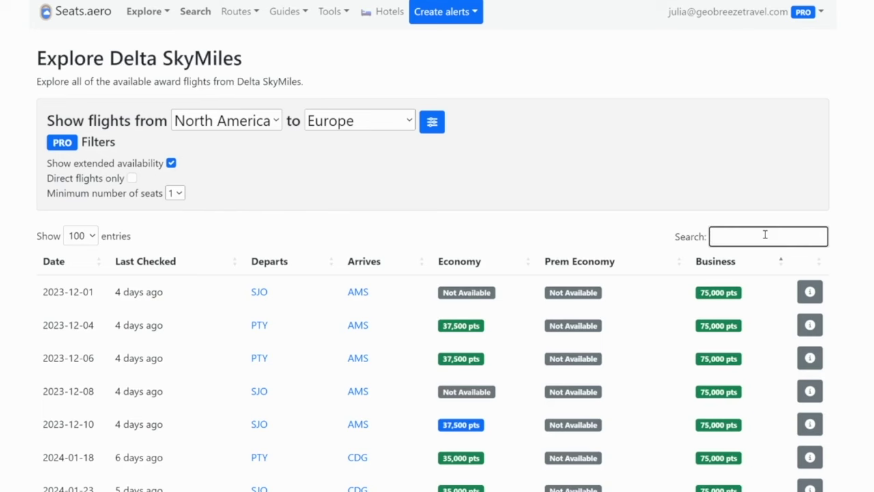
{"action": "type", "text": "atl"}
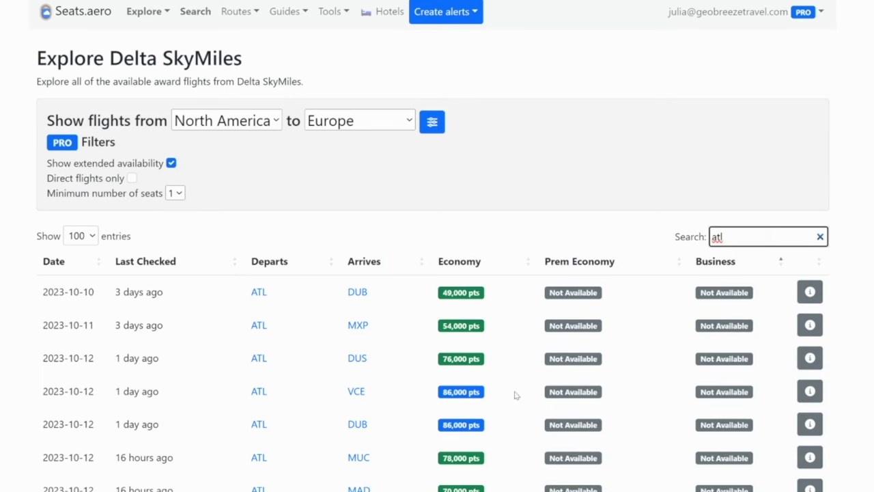
{"action": "scroll", "coordinate": [522, 445], "scroll_direction": "down", "scroll_amount": 3}
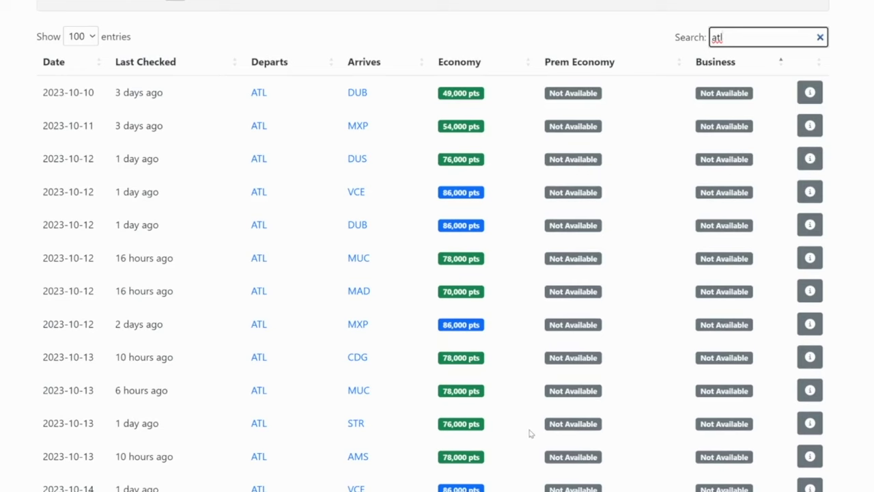
{"action": "scroll", "coordinate": [484, 403], "scroll_direction": "down", "scroll_amount": 3}
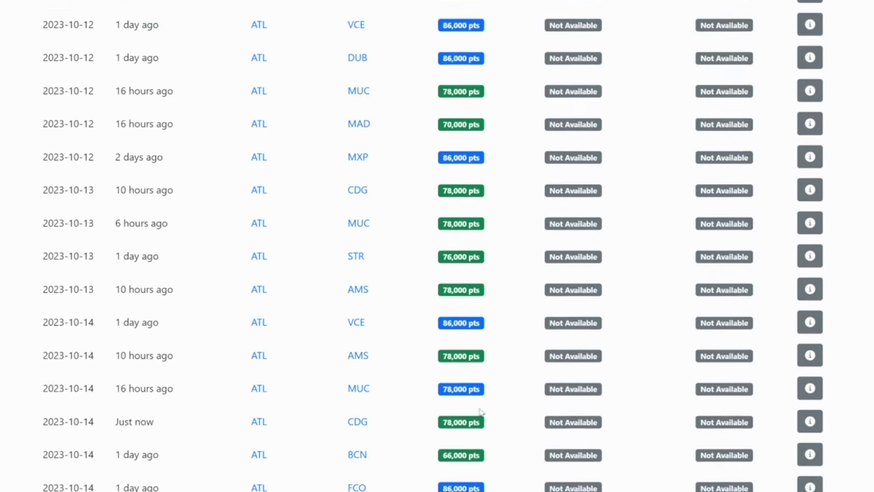
{"action": "scroll", "coordinate": [499, 405], "scroll_direction": "up", "scroll_amount": 6}
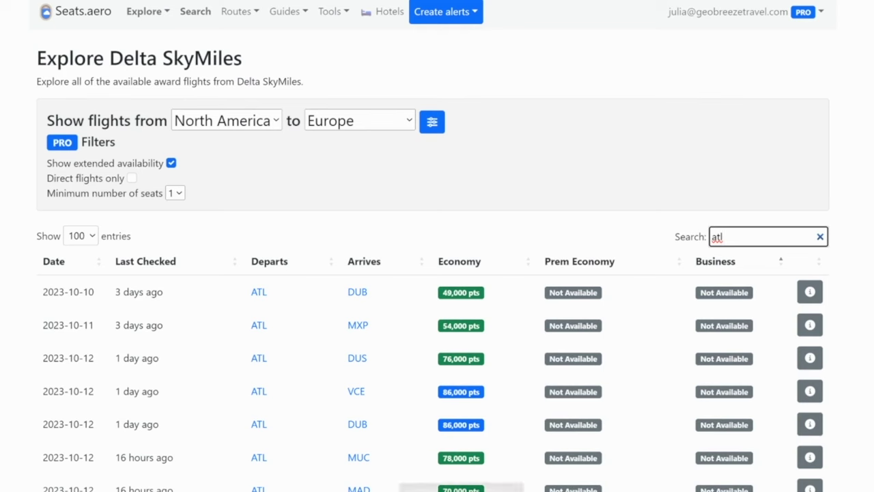
- Clear the search filter, set the destination region to Asia, and look through the award flights from North America
{"action": "double_click", "coordinate": [741, 238]}
{"action": "key", "text": "BackSpace"}
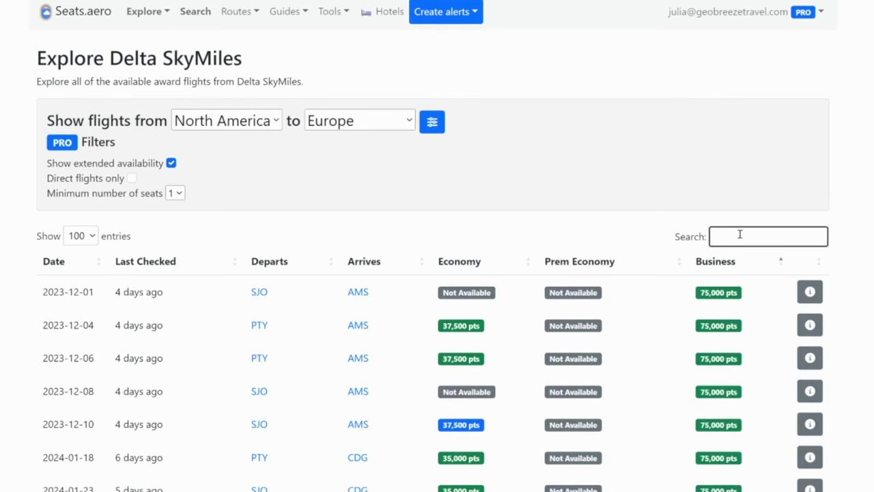
{"action": "left_click", "coordinate": [373, 125]}
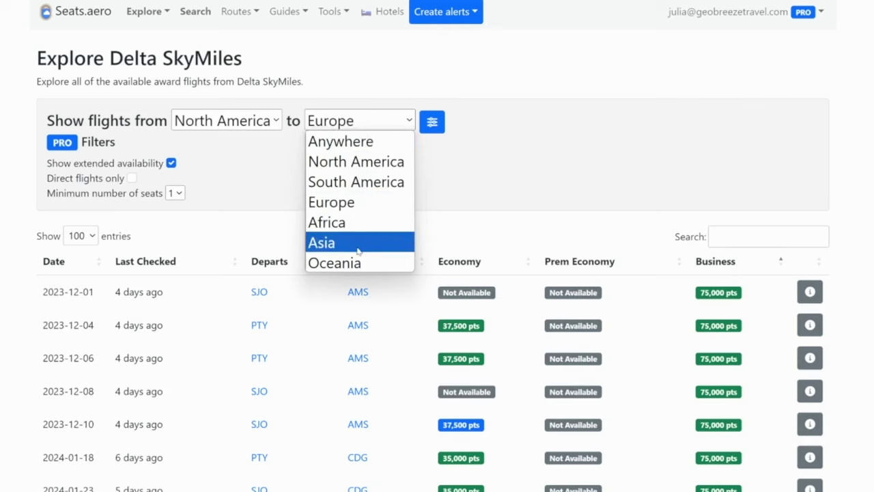
{"action": "left_click", "coordinate": [354, 247]}
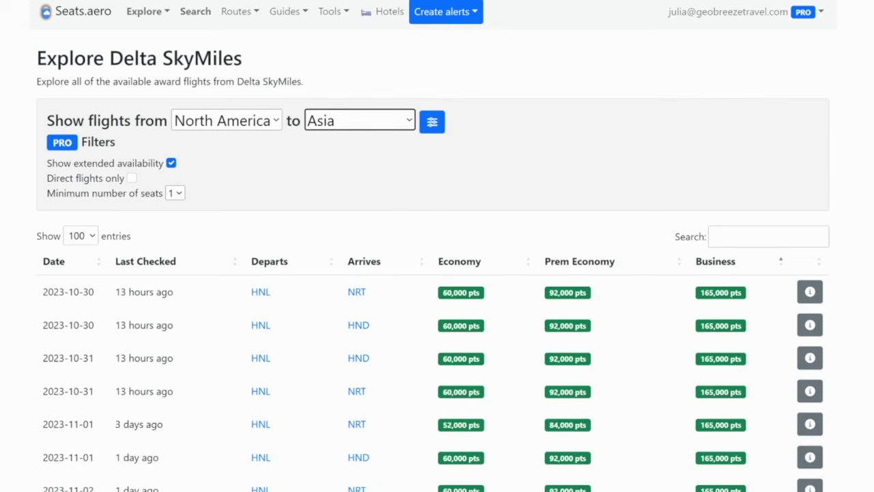
{"action": "scroll", "coordinate": [434, 273], "scroll_direction": "down", "scroll_amount": 3}
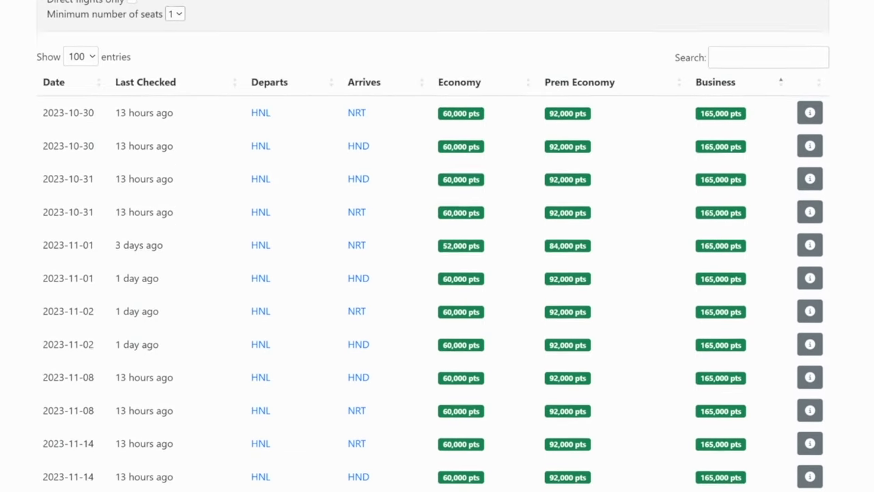
{"action": "scroll", "coordinate": [433, 273], "scroll_direction": "down", "scroll_amount": 1}
{"action": "scroll", "coordinate": [434, 273], "scroll_direction": "down", "scroll_amount": 1}
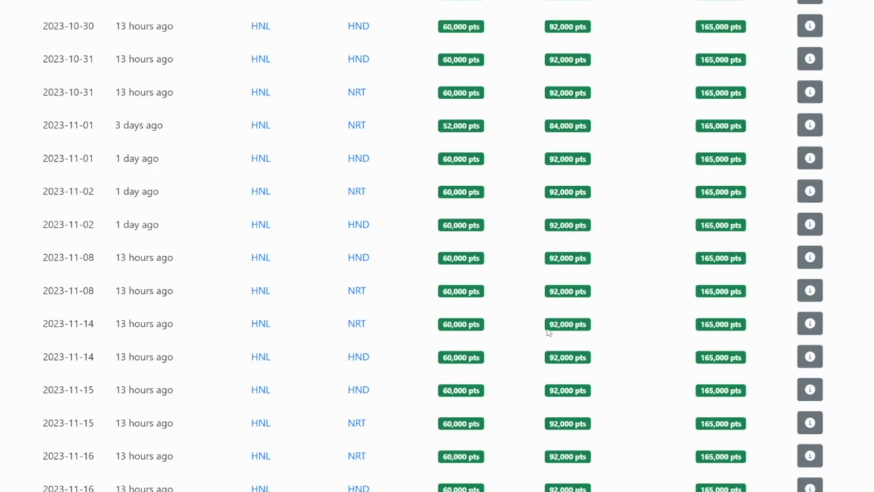
{"action": "scroll", "coordinate": [734, 406], "scroll_direction": "down", "scroll_amount": 10}
{"action": "scroll", "coordinate": [760, 406], "scroll_direction": "down", "scroll_amount": 15}
{"action": "scroll", "coordinate": [764, 408], "scroll_direction": "down", "scroll_amount": 13}
{"action": "scroll", "coordinate": [766, 396], "scroll_direction": "up", "scroll_amount": 18}
{"action": "scroll", "coordinate": [765, 389], "scroll_direction": "up", "scroll_amount": 20}
- Search the North America to Asia flights for lax, and replace that airport with atl
{"action": "left_click", "coordinate": [754, 235]}
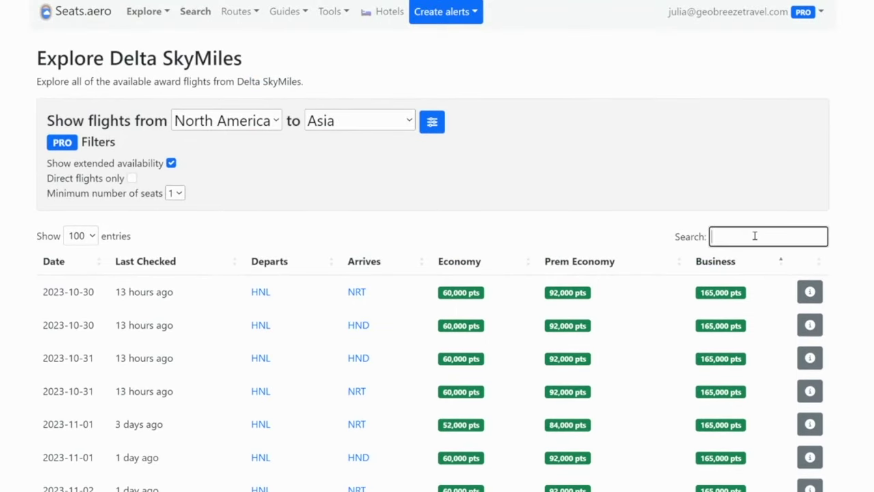
{"action": "type", "text": "j"}
{"action": "key", "text": "BackSpace"}
{"action": "type", "text": "lax"}
{"action": "key", "text": "BackSpace"}
{"action": "key", "text": "BackSpace"}
{"action": "key", "text": "BackSpace"}
{"action": "type", "text": "atl"}
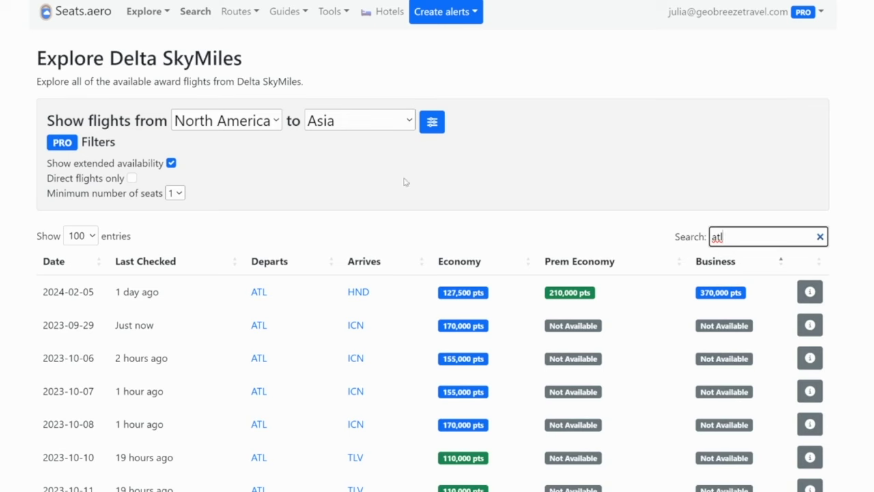
- Clear the search filter and set the destination region to Africa for flights from North America
{"action": "key", "text": "BackSpace"}
{"action": "key", "text": "BackSpace"}
{"action": "key", "text": "BackSpace"}
{"action": "left_click", "coordinate": [330, 128]}
{"action": "left_click", "coordinate": [331, 218]}
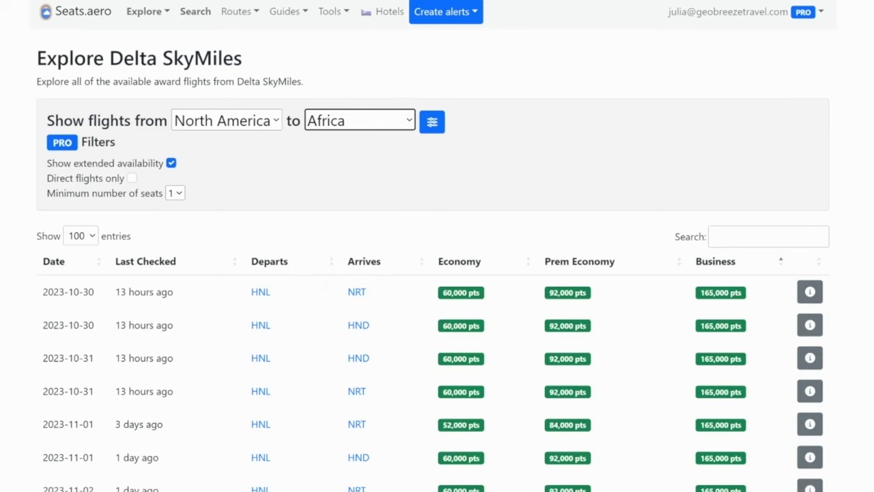
- Set the destination region to South America and examine the economy and business award prices from North America
{"action": "left_click", "coordinate": [342, 123]}
{"action": "left_click", "coordinate": [355, 181]}
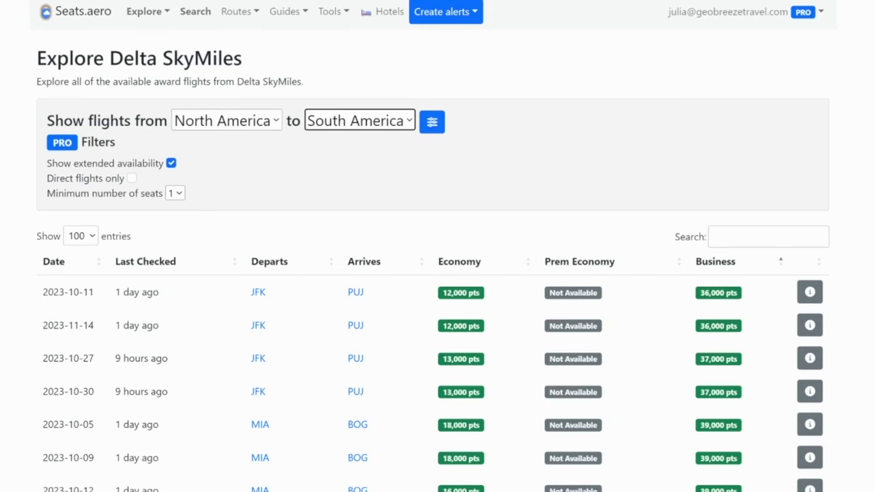
{"action": "scroll", "coordinate": [437, 273], "scroll_direction": "down", "scroll_amount": 2}
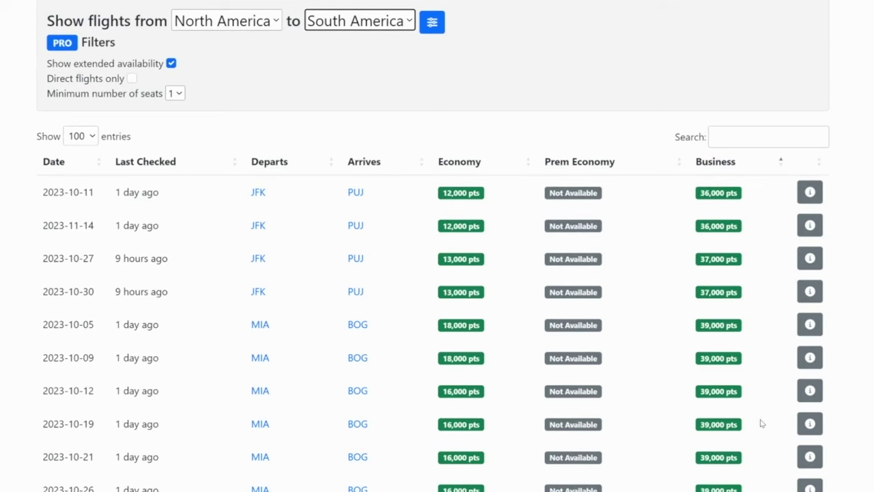
{"action": "scroll", "coordinate": [820, 341], "scroll_direction": "up", "scroll_amount": 2}
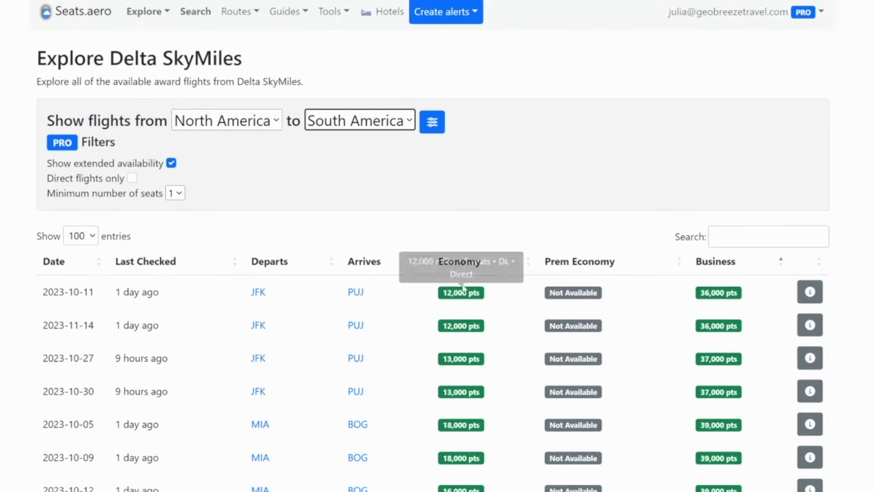
{"action": "scroll", "coordinate": [855, 429], "scroll_direction": "down", "scroll_amount": 3}
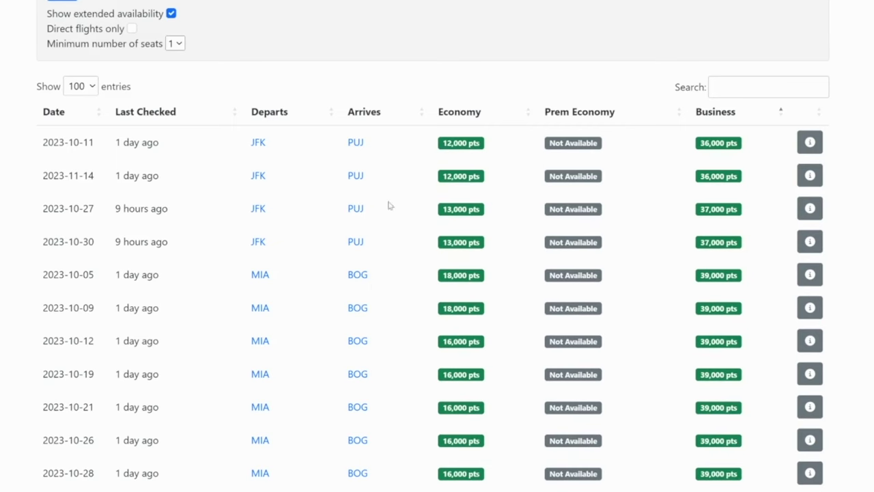
{"action": "scroll", "coordinate": [377, 290], "scroll_direction": "up", "scroll_amount": 2}
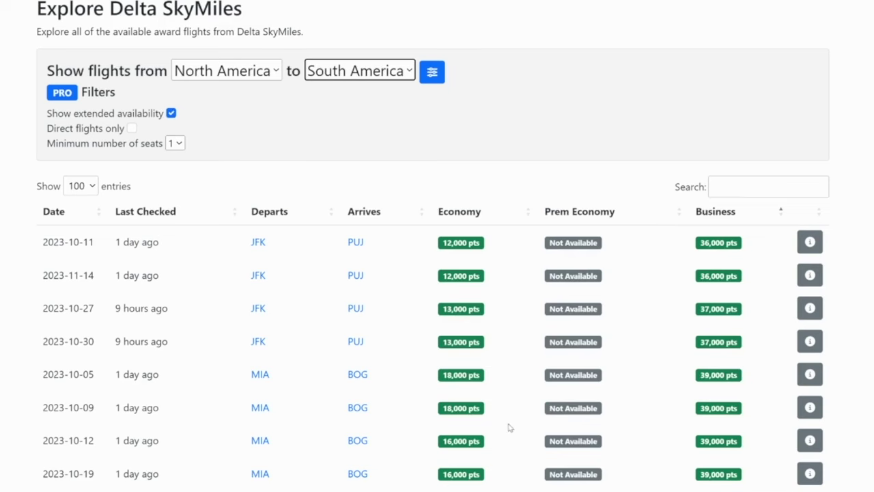
{"action": "scroll", "coordinate": [507, 414], "scroll_direction": "up", "scroll_amount": 1}
{"action": "scroll", "coordinate": [508, 414], "scroll_direction": "down", "scroll_amount": 5}
{"action": "scroll", "coordinate": [507, 414], "scroll_direction": "down", "scroll_amount": 5}
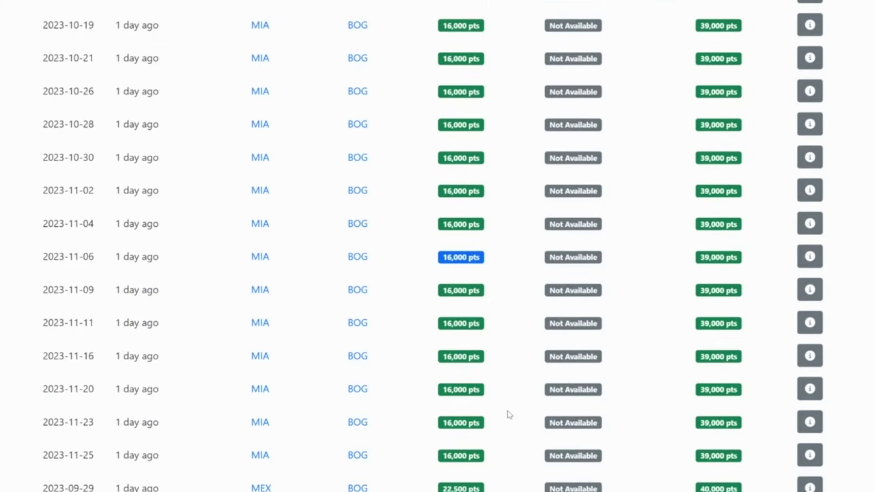
{"action": "scroll", "coordinate": [507, 414], "scroll_direction": "up", "scroll_amount": 10}
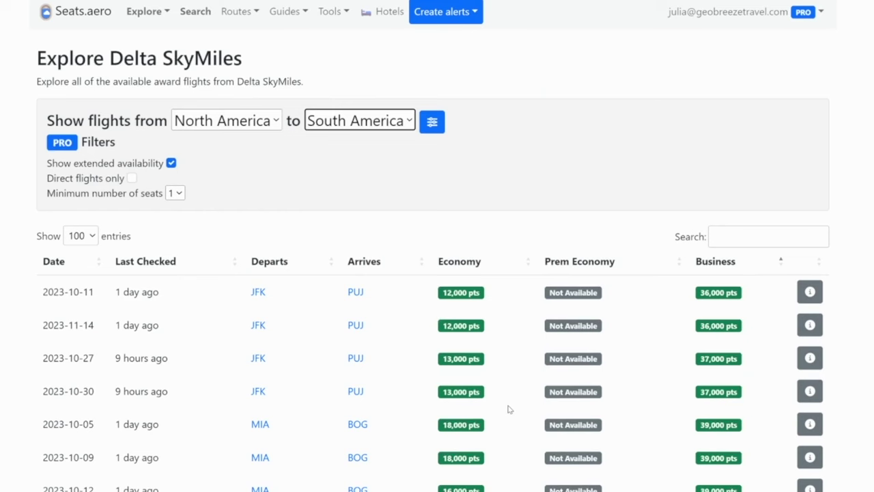
- Set the route to Europe as origin and Asia as destination, and examine the business-class award flights
{"action": "left_click", "coordinate": [242, 122]}
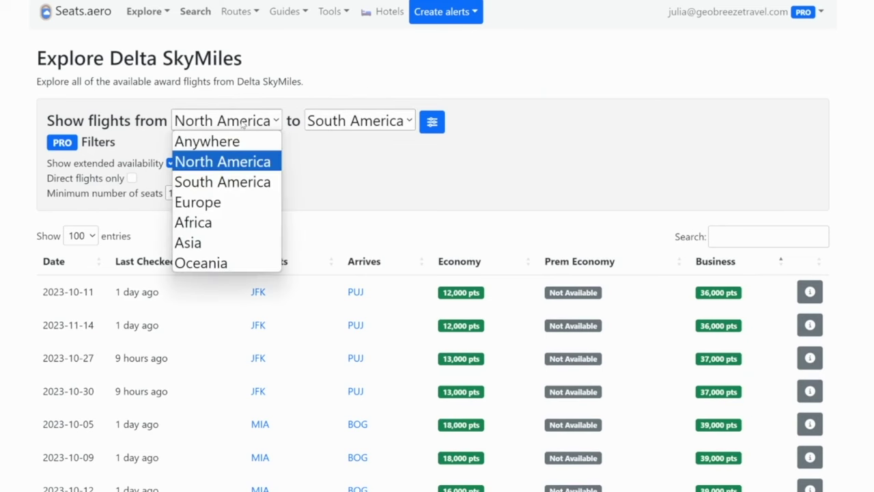
{"action": "left_click", "coordinate": [240, 204]}
{"action": "left_click", "coordinate": [353, 121]}
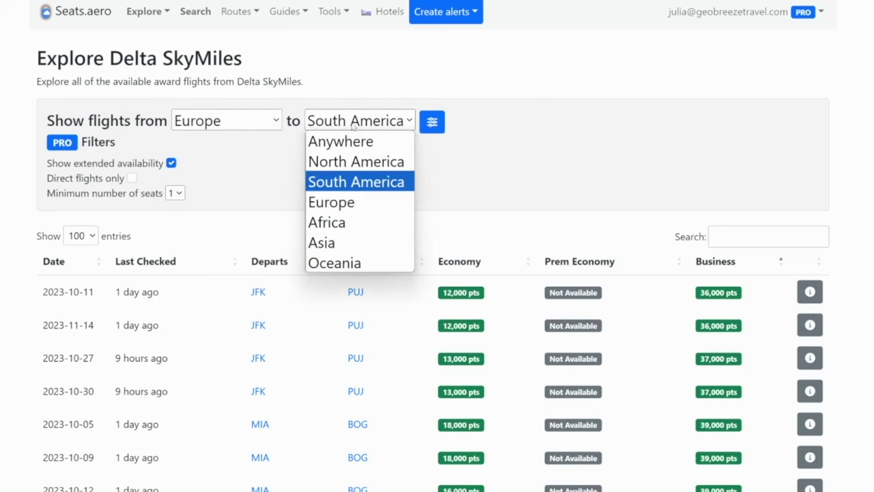
{"action": "left_click", "coordinate": [345, 243]}
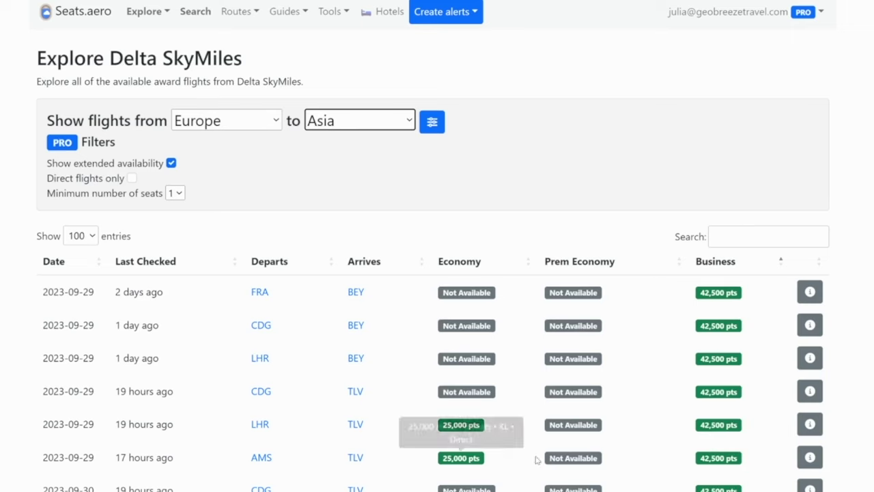
{"action": "scroll", "coordinate": [537, 460], "scroll_direction": "down", "scroll_amount": 1}
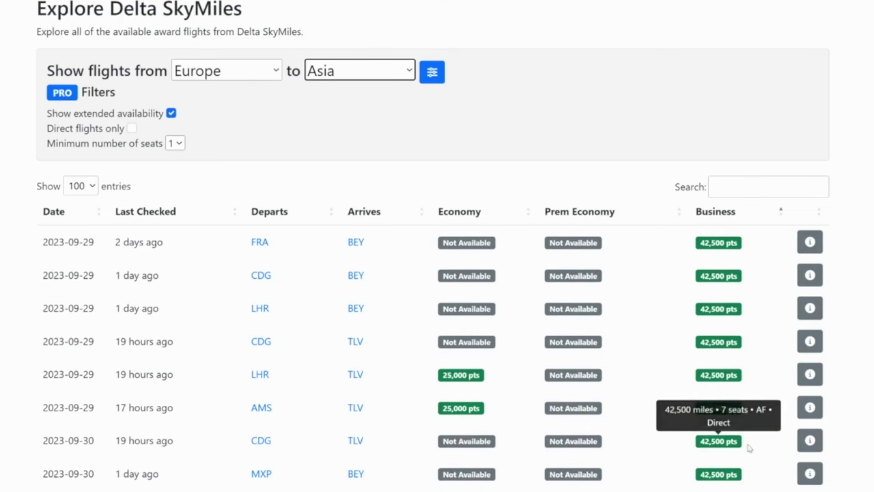
{"action": "scroll", "coordinate": [760, 460], "scroll_direction": "down", "scroll_amount": 1}
{"action": "mouse_move", "coordinate": [717, 326]}
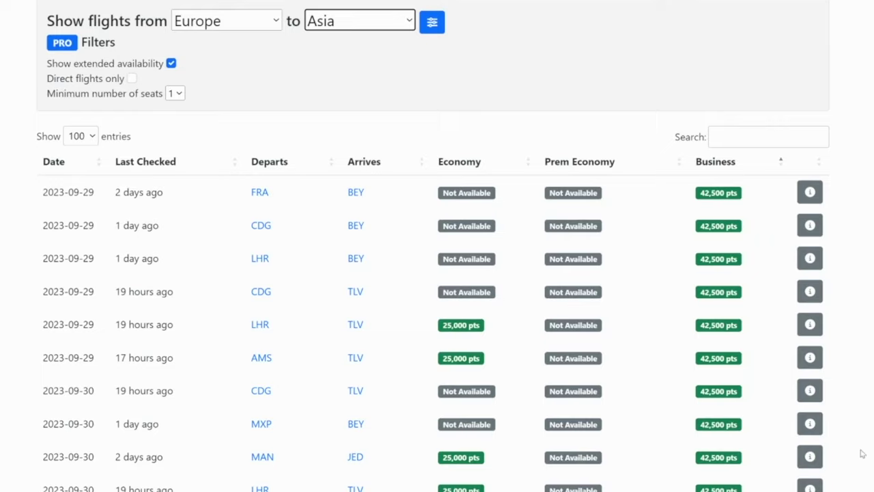
{"action": "scroll", "coordinate": [861, 453], "scroll_direction": "down", "scroll_amount": 3}
{"action": "scroll", "coordinate": [862, 454], "scroll_direction": "down", "scroll_amount": 7}
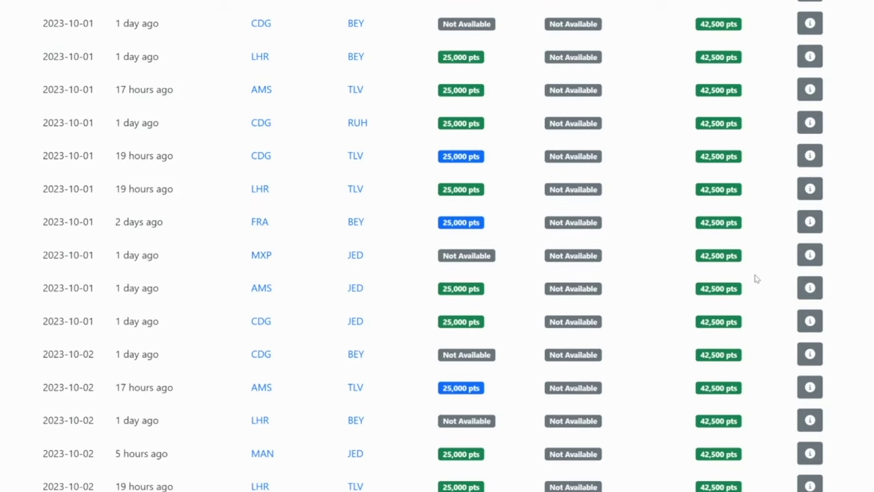
{"action": "scroll", "coordinate": [739, 404], "scroll_direction": "down", "scroll_amount": 4}
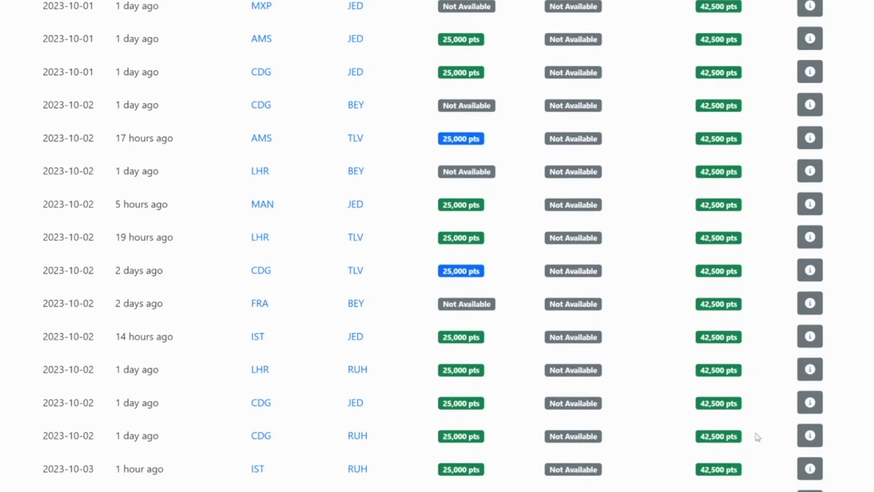
- Search the Europe to Asia award flights for 80, and examine the business-class departures and arrivals
{"action": "scroll", "coordinate": [778, 474], "scroll_direction": "down", "scroll_amount": 2}
{"action": "scroll", "coordinate": [775, 464], "scroll_direction": "up", "scroll_amount": 15}
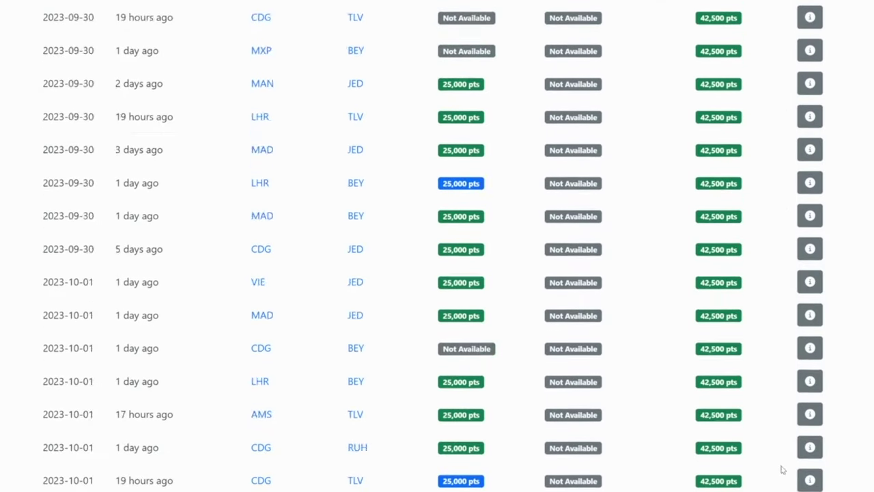
{"action": "left_click", "coordinate": [750, 239]}
{"action": "type", "text": "80"}
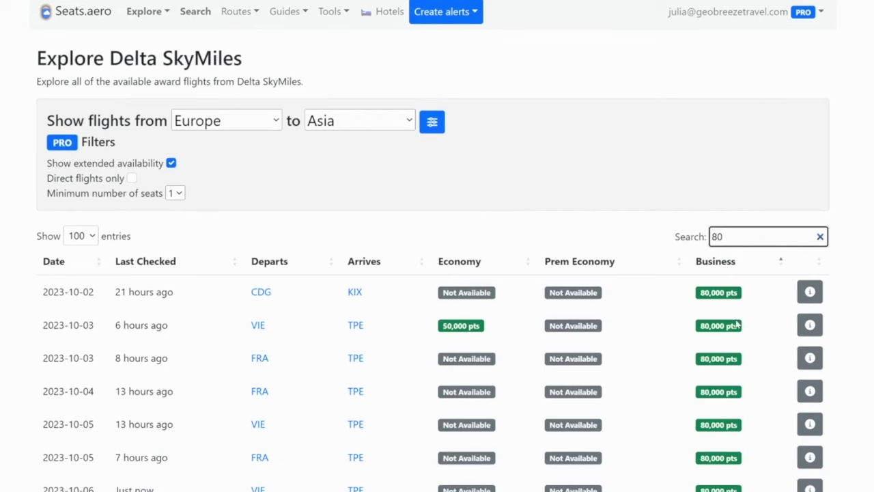
{"action": "scroll", "coordinate": [718, 300], "scroll_direction": "down", "scroll_amount": 2}
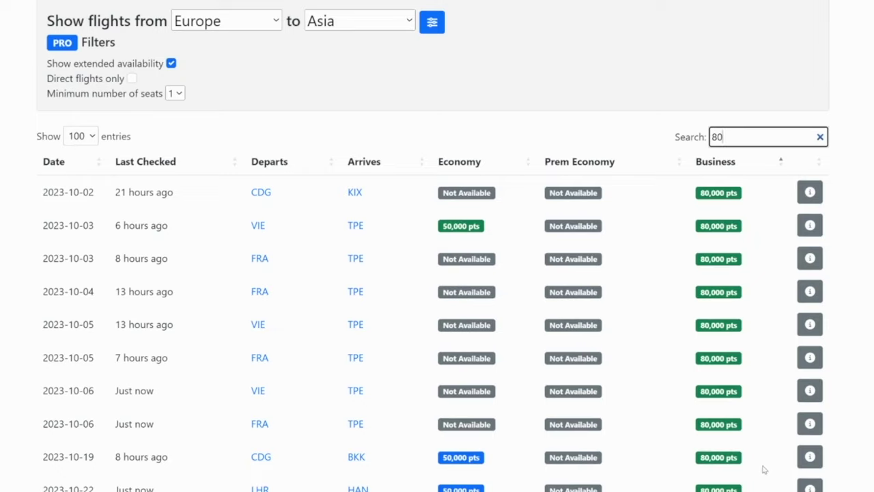
{"action": "scroll", "coordinate": [763, 470], "scroll_direction": "down", "scroll_amount": 2}
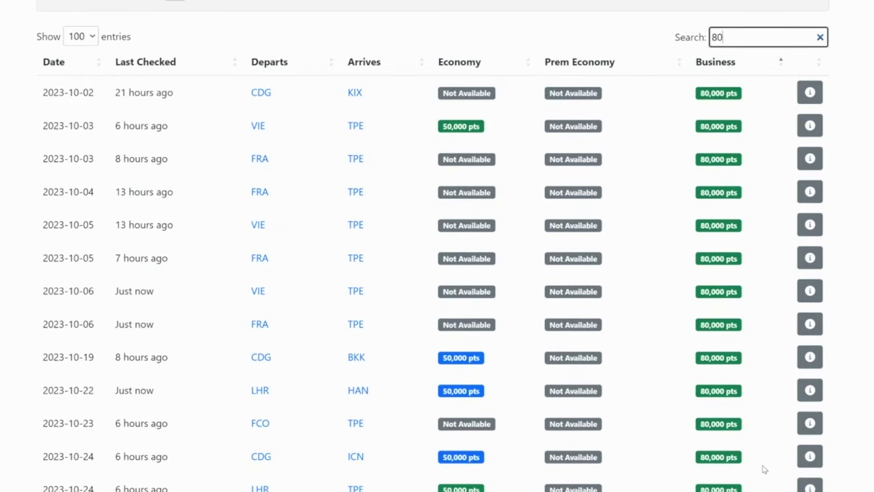
{"action": "scroll", "coordinate": [763, 469], "scroll_direction": "up", "scroll_amount": 4}
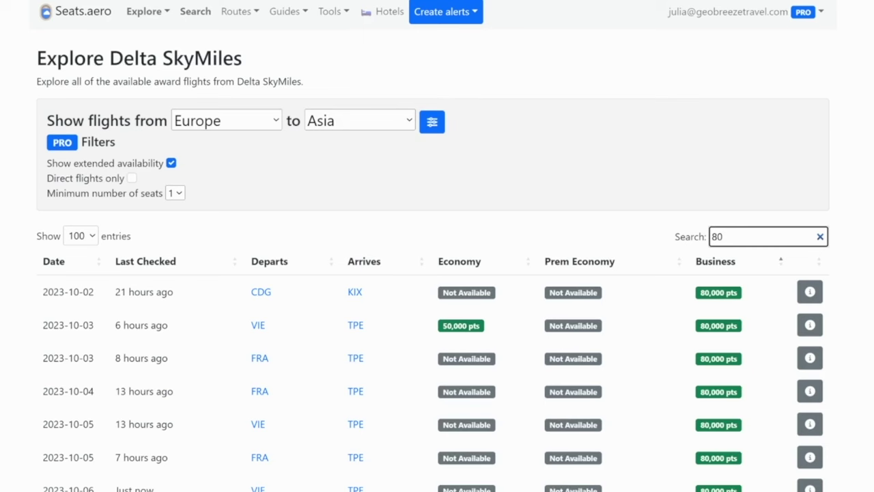
- Open the current food selection PDF from the Delta Sky Club menu page, and read the breakfast and all-day offerings
{"action": "scroll", "coordinate": [763, 410], "scroll_direction": "down", "scroll_amount": 5}
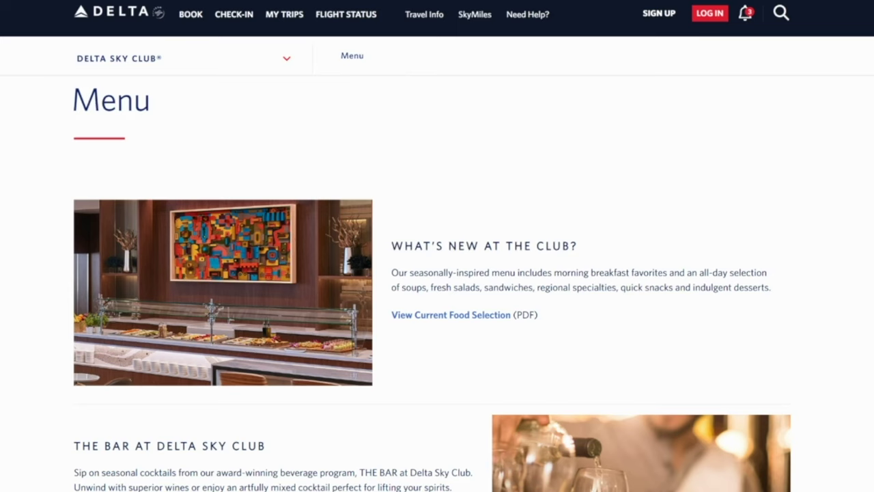
{"action": "scroll", "coordinate": [437, 273], "scroll_direction": "up", "scroll_amount": 2}
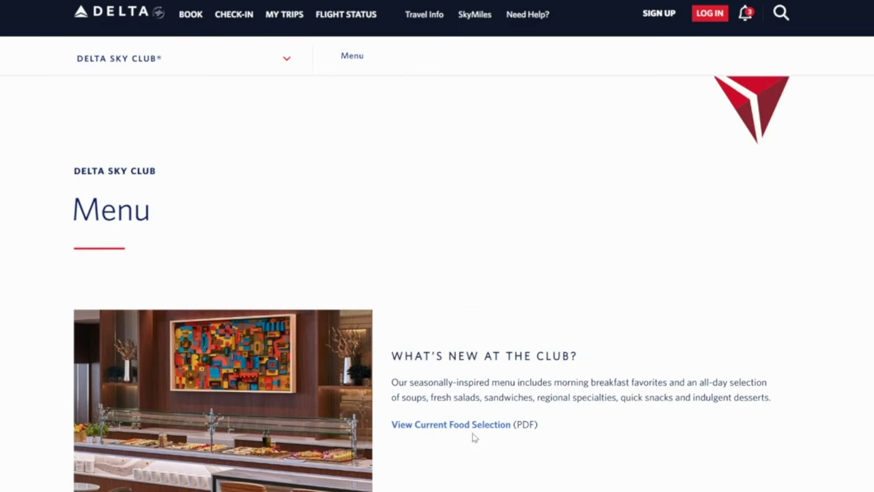
{"action": "left_click", "coordinate": [495, 424]}
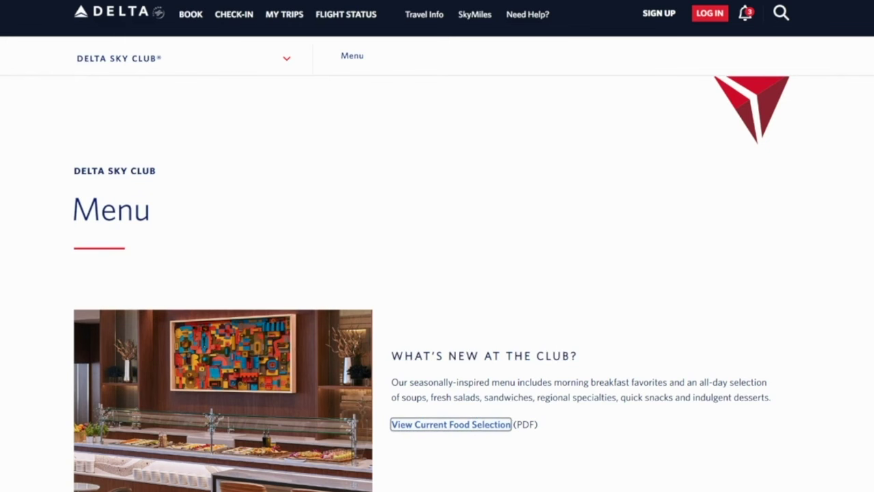
{"action": "scroll", "coordinate": [617, 262], "scroll_direction": "down", "scroll_amount": 5}
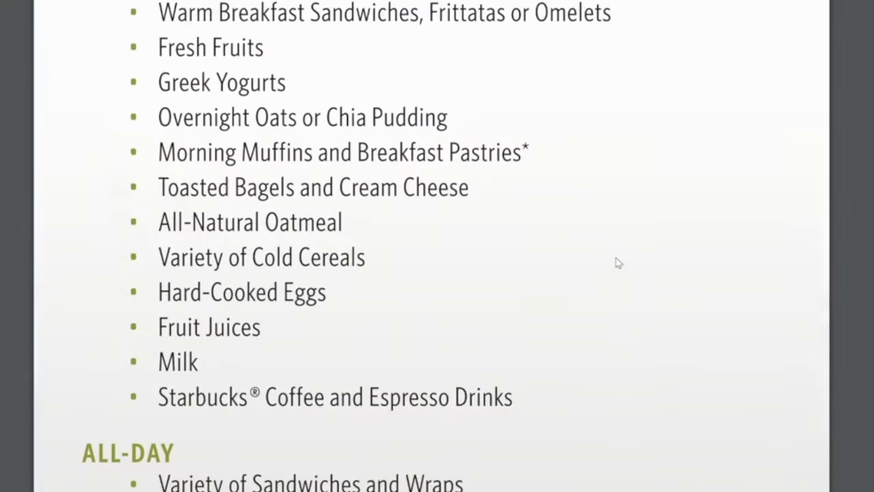
{"action": "scroll", "coordinate": [618, 263], "scroll_direction": "down", "scroll_amount": 3}
{"action": "scroll", "coordinate": [618, 261], "scroll_direction": "down", "scroll_amount": 2}
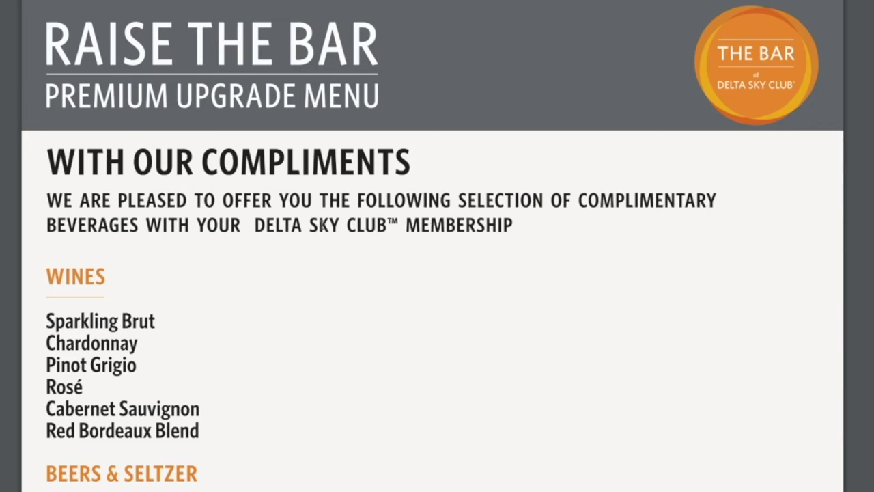
- Read the Delta Sky Club bar menu from the complimentary drinks through the premium sparkling wines and their prices in miles
{"action": "scroll", "coordinate": [321, 283], "scroll_direction": "down", "scroll_amount": 5}
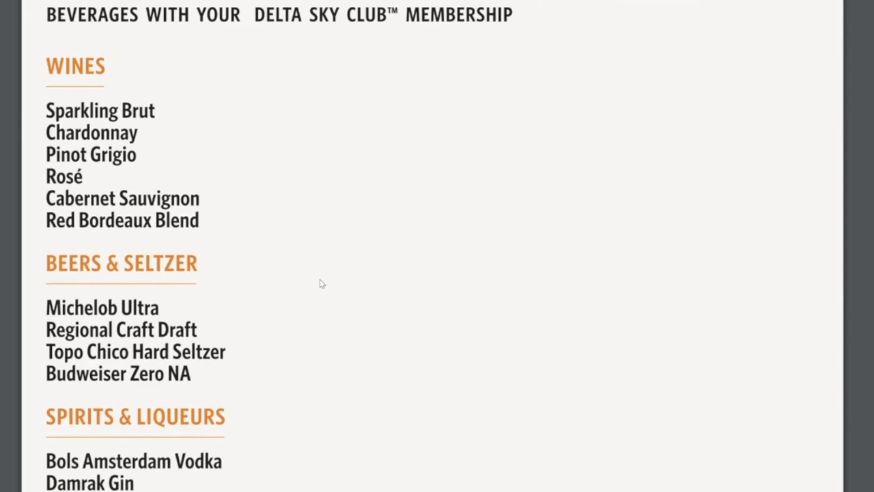
{"action": "scroll", "coordinate": [321, 283], "scroll_direction": "down", "scroll_amount": 8}
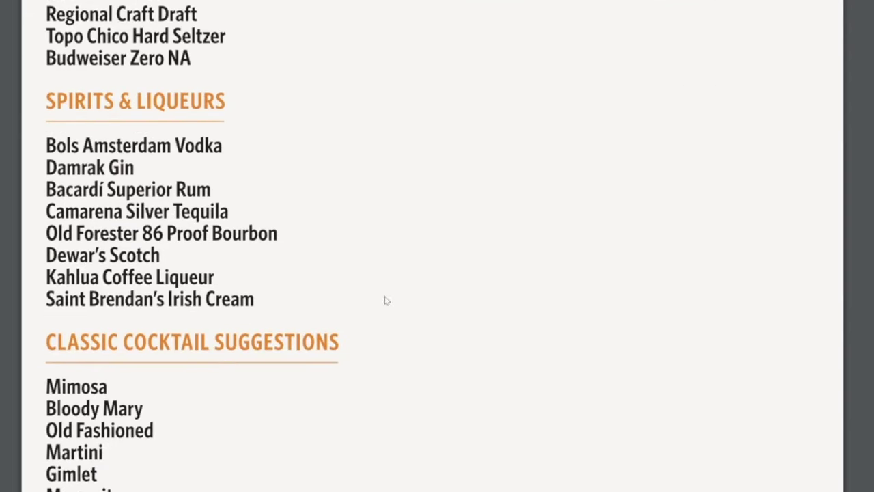
{"action": "scroll", "coordinate": [385, 301], "scroll_direction": "down", "scroll_amount": 3}
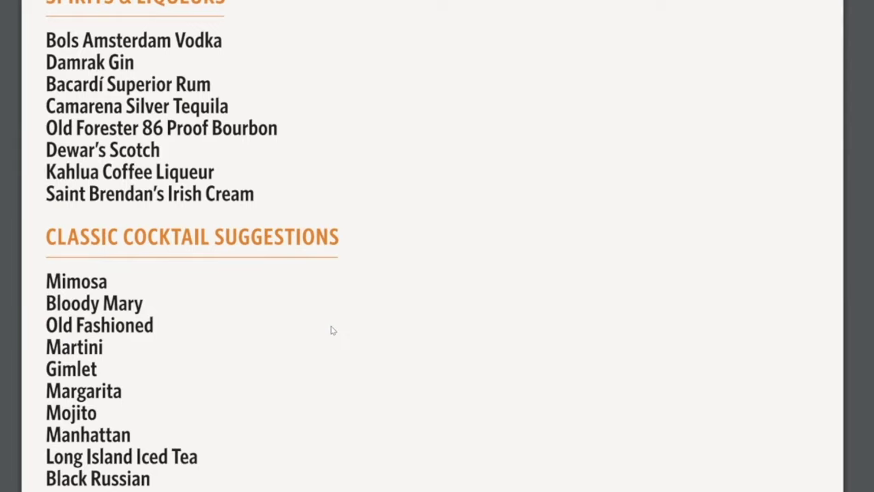
{"action": "scroll", "coordinate": [333, 330], "scroll_direction": "down", "scroll_amount": 12}
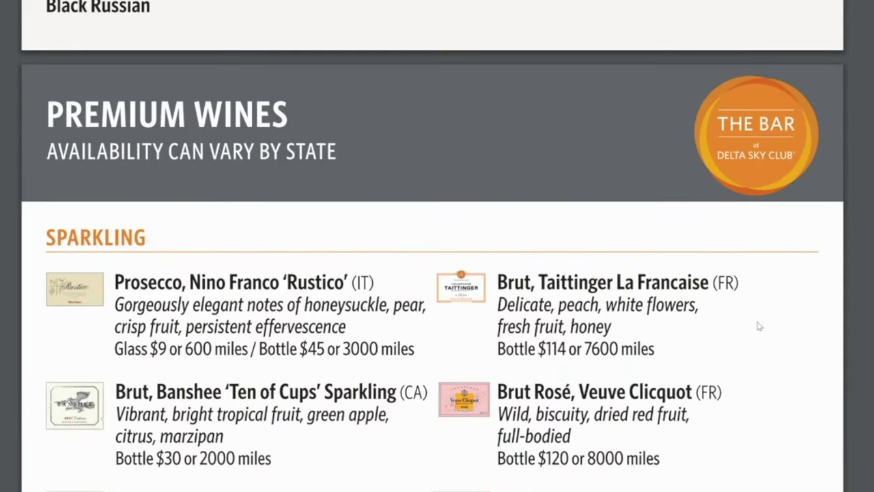
{"action": "scroll", "coordinate": [812, 331], "scroll_direction": "down", "scroll_amount": 3}
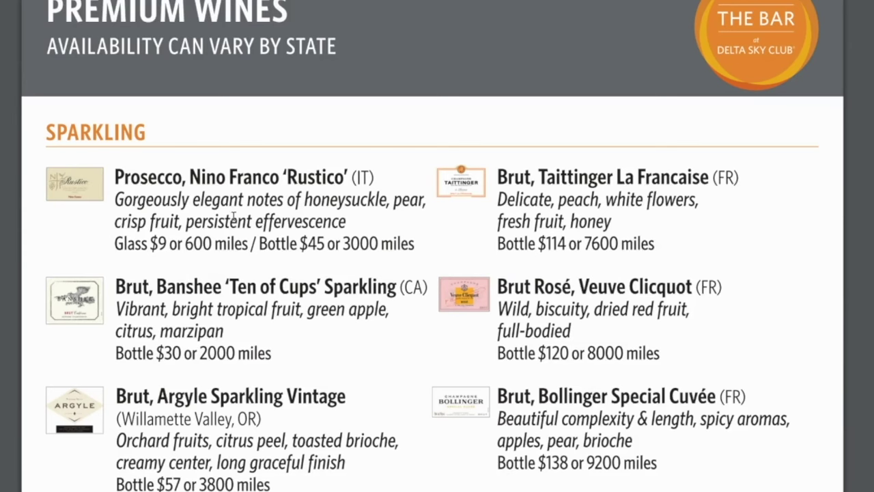
{"action": "left_click_drag", "start_coordinate": [186, 244], "coordinate": [244, 245]}
{"action": "left_click", "coordinate": [370, 248]}
{"action": "scroll", "coordinate": [686, 447], "scroll_direction": "down", "scroll_amount": 1}
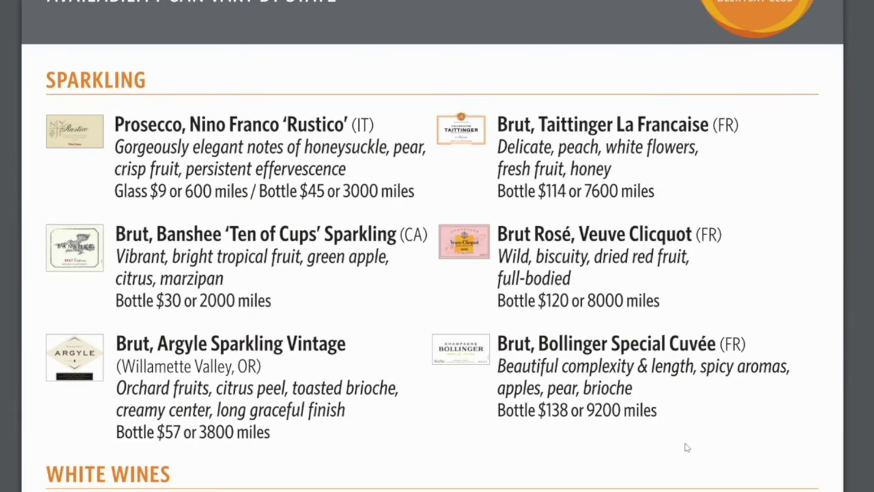
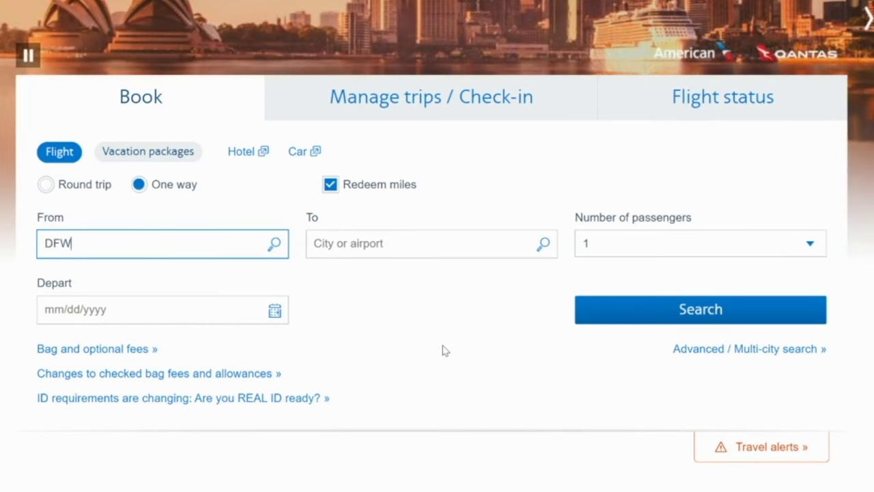
- Set the destination of the one-way award search from DFW to HEL - Helsinki-Vantaa, Finland
{"action": "left_click", "coordinate": [407, 237]}
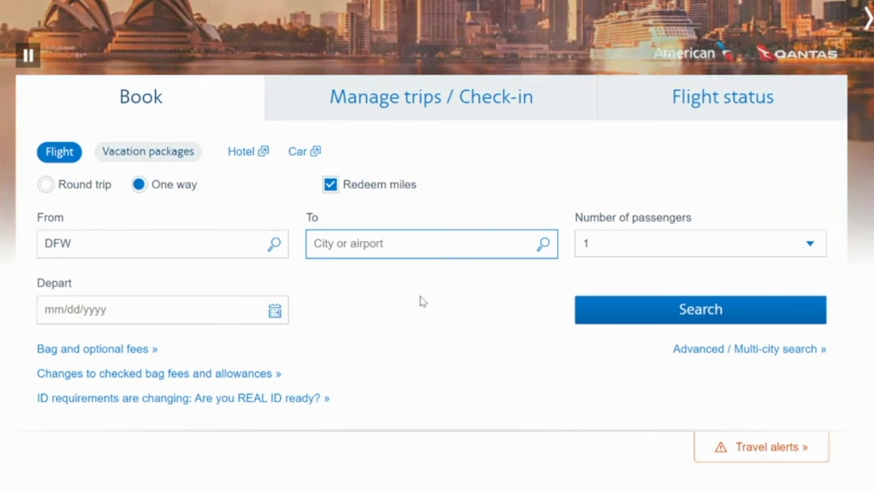
{"action": "type", "text": "hel"}
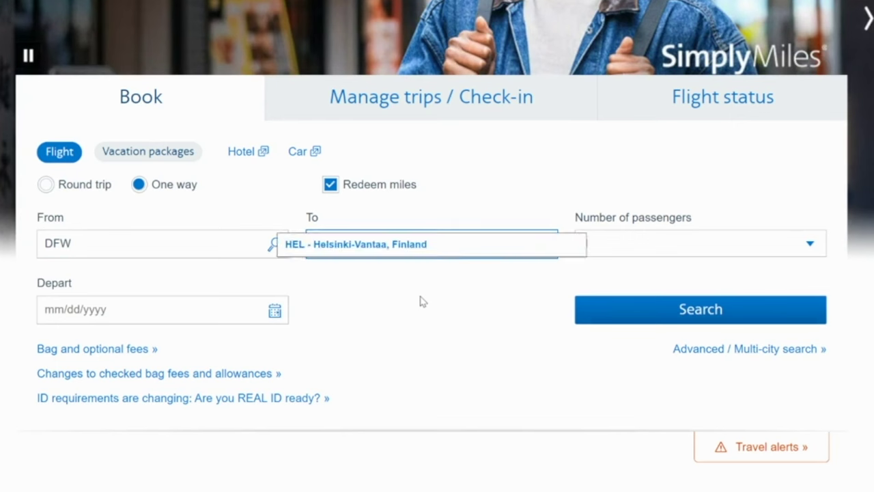
{"action": "left_click", "coordinate": [416, 249]}
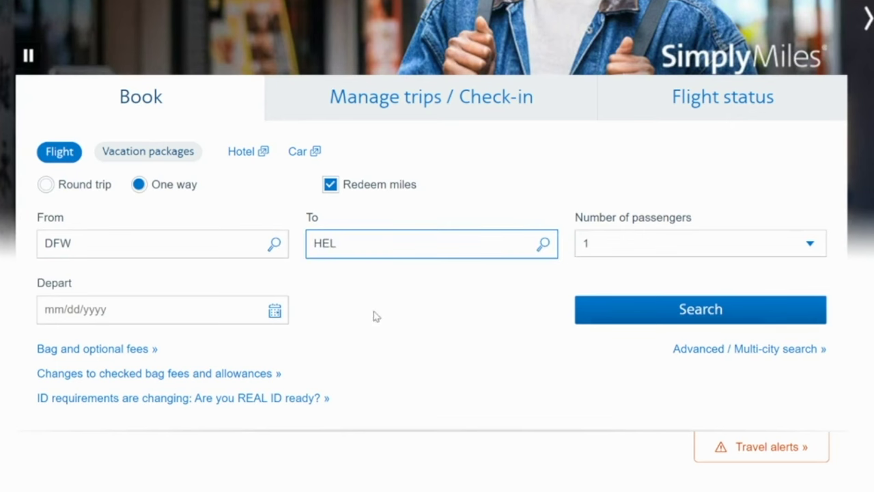
- Set the departure date to July 17, 2024 and search for the award flights
{"action": "left_click", "coordinate": [275, 314]}
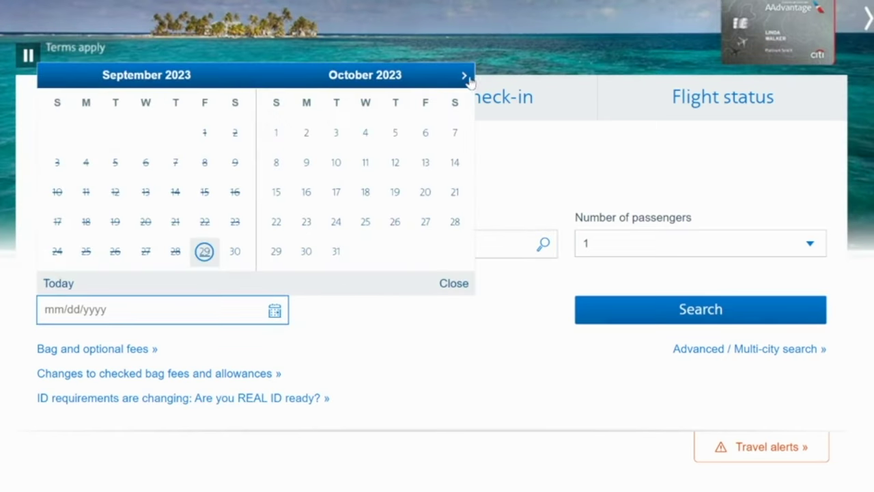
{"action": "left_click", "coordinate": [464, 77]}
{"action": "left_click", "coordinate": [464, 76]}
{"action": "left_click", "coordinate": [464, 77]}
{"action": "left_click", "coordinate": [464, 77]}
{"action": "left_click", "coordinate": [465, 77]}
{"action": "left_click", "coordinate": [464, 77]}
{"action": "left_click", "coordinate": [464, 77]}
{"action": "left_click", "coordinate": [464, 77]}
{"action": "left_click", "coordinate": [464, 76]}
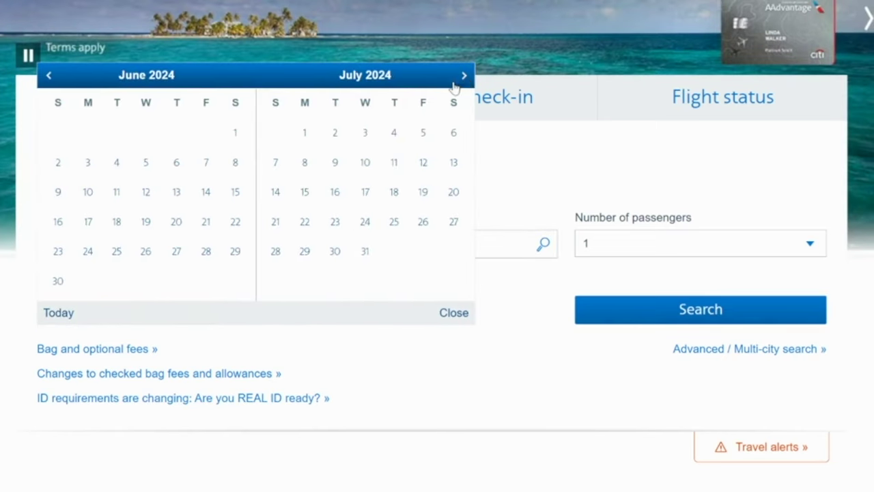
{"action": "left_click", "coordinate": [366, 193]}
{"action": "left_click", "coordinate": [671, 310]}
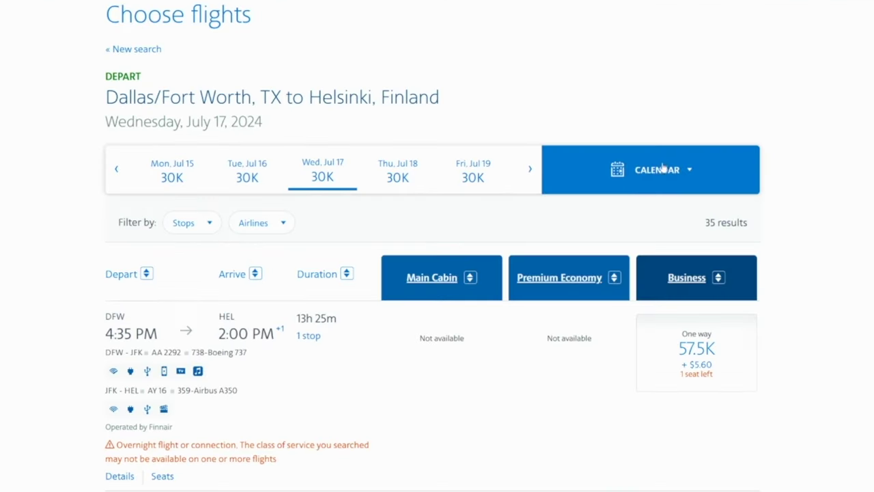
- Open the award price calendar for the DFW to HEL flights and limit it to Business / First
{"action": "left_click", "coordinate": [662, 176]}
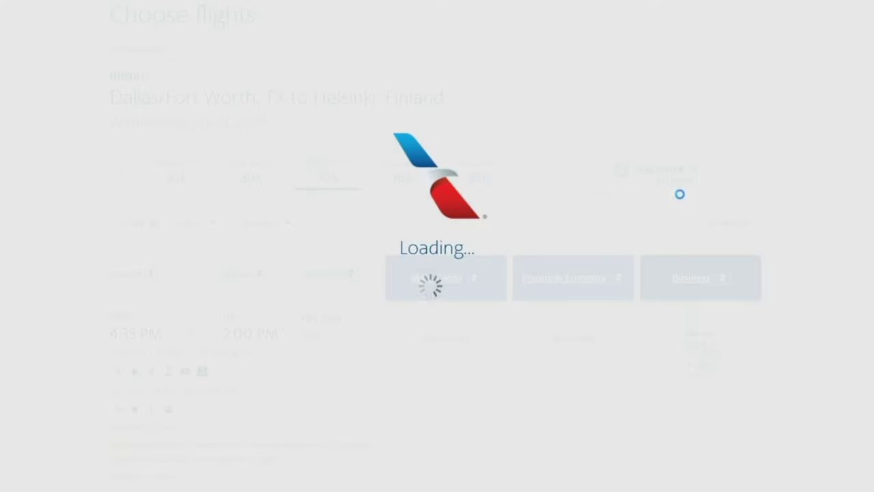
{"action": "left_click", "coordinate": [417, 128]}
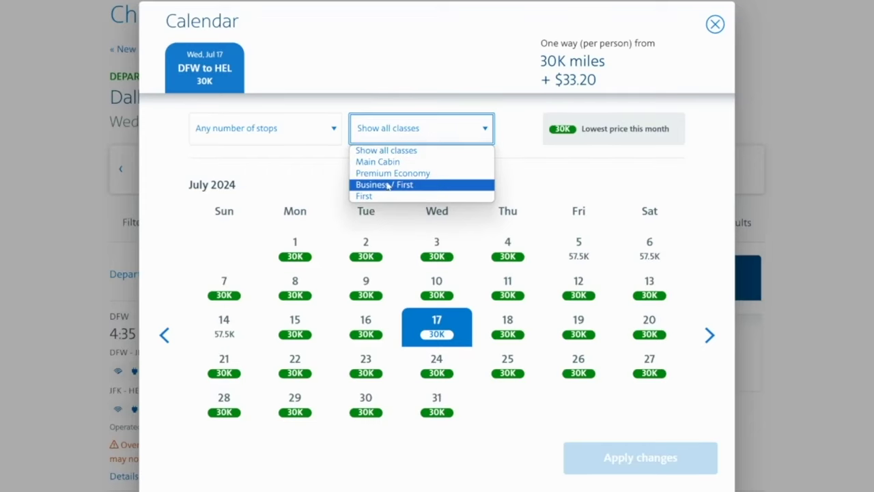
{"action": "left_click", "coordinate": [384, 185]}
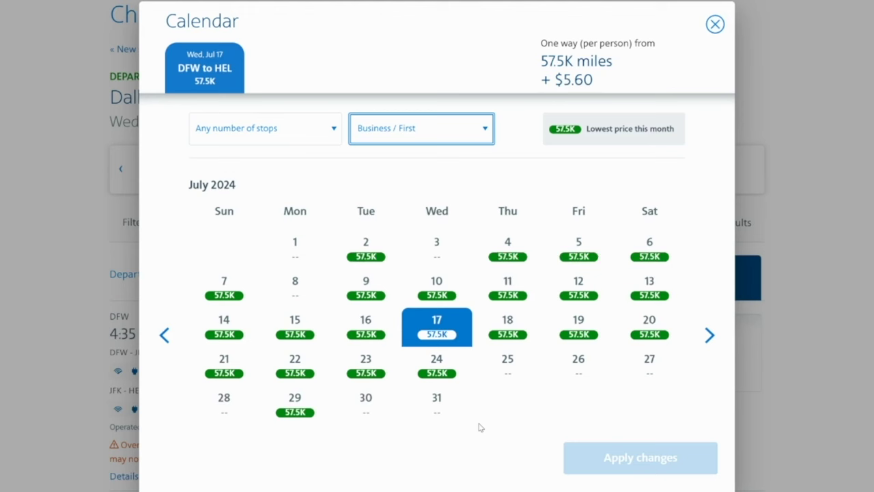
- Check the miles and fees for July 2, 4, 5, 6, 7 and 24 in the DFW to HEL calendar
{"action": "left_click", "coordinate": [358, 253]}
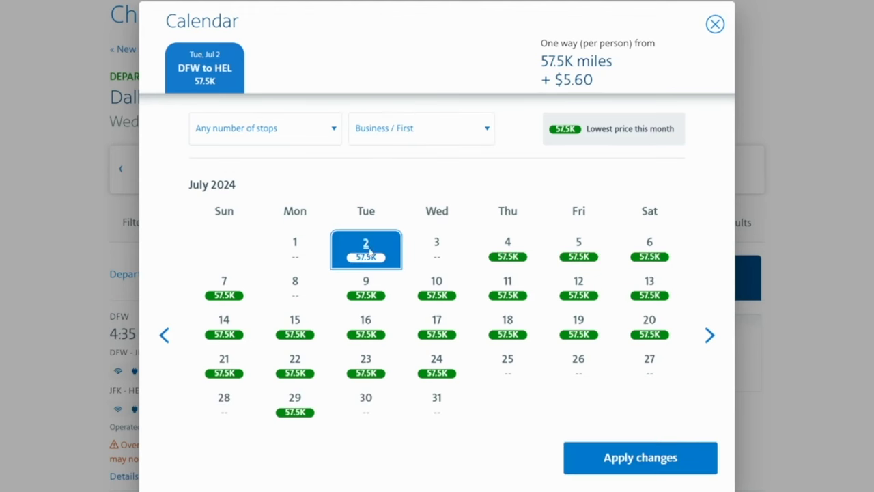
{"action": "left_click", "coordinate": [508, 247]}
{"action": "left_click", "coordinate": [579, 251]}
{"action": "left_click", "coordinate": [668, 258]}
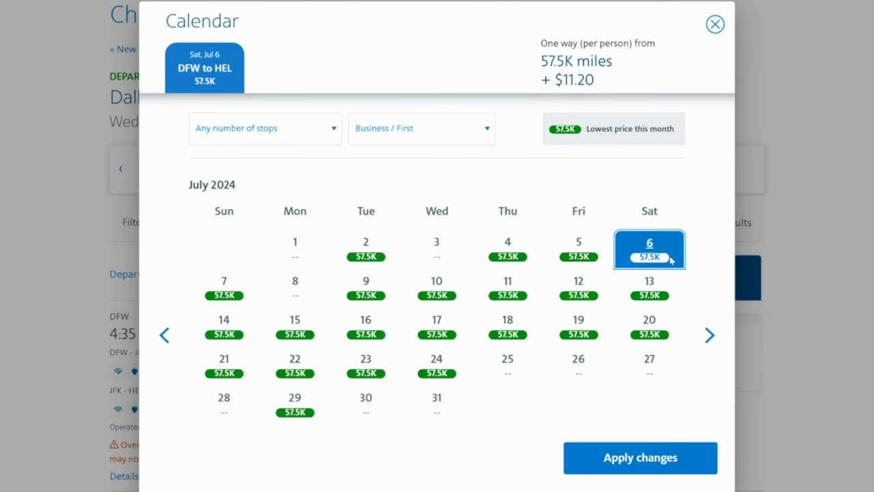
{"action": "left_click", "coordinate": [213, 295]}
{"action": "left_click", "coordinate": [436, 365]}
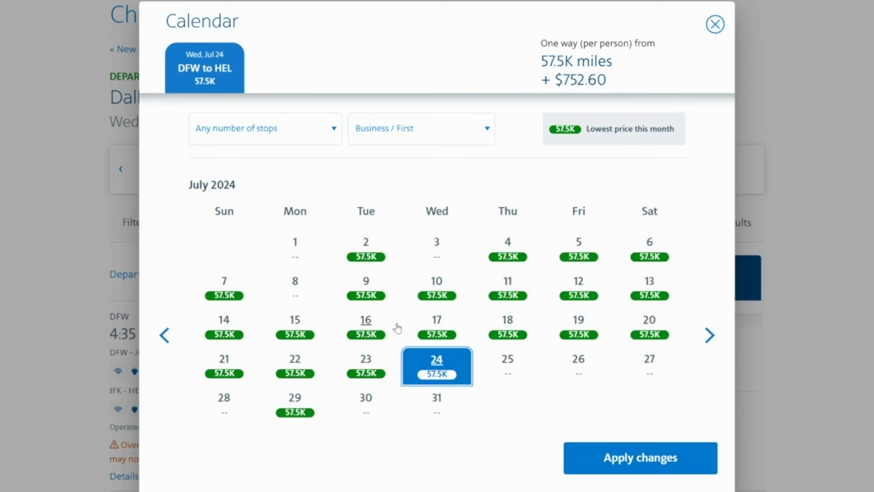
- Change the DFW to HEL departure to July 23 and examine the business-class flights offered that day
{"action": "left_click", "coordinate": [355, 360]}
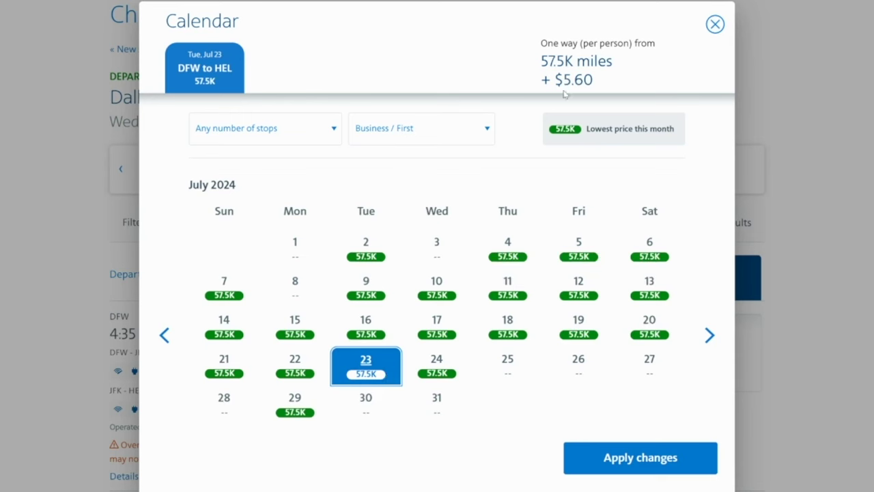
{"action": "left_click", "coordinate": [657, 459]}
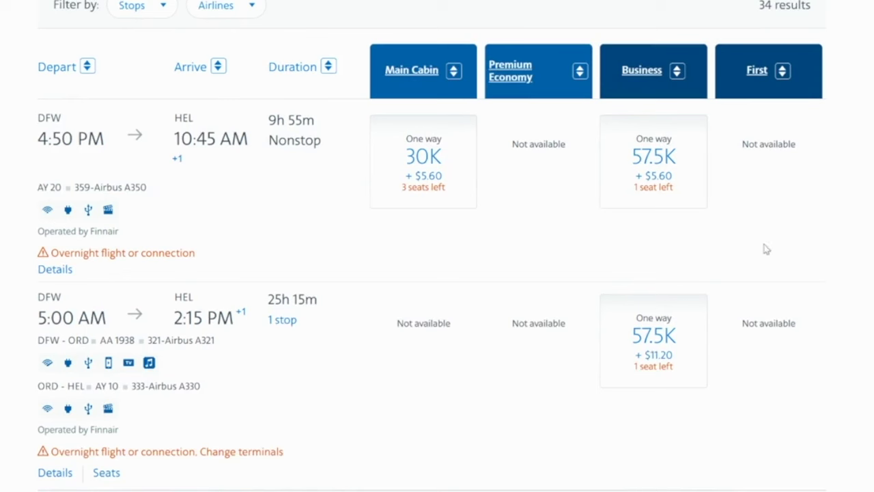
{"action": "scroll", "coordinate": [859, 293], "scroll_direction": "down", "scroll_amount": 2}
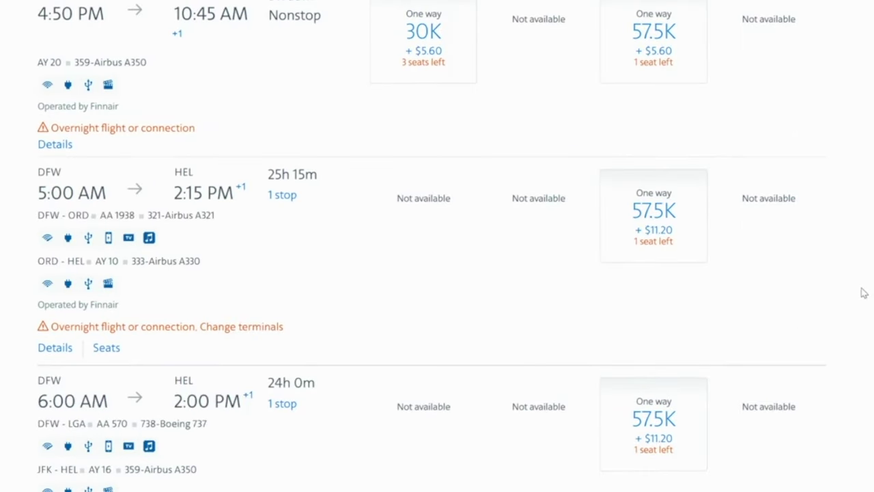
{"action": "scroll", "coordinate": [866, 302], "scroll_direction": "up", "scroll_amount": 5}
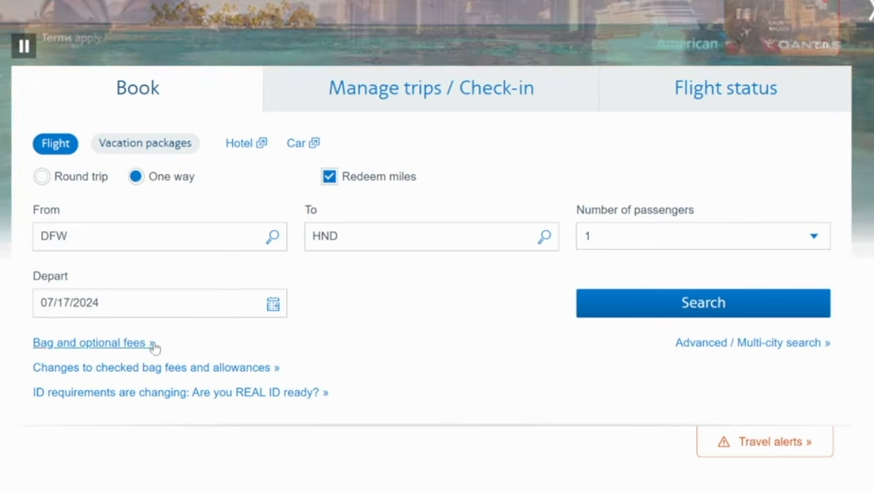
- Search the DFW to HND award flights, choose the July 21 Business / First departure and examine that day's flights
{"action": "left_click", "coordinate": [708, 304]}
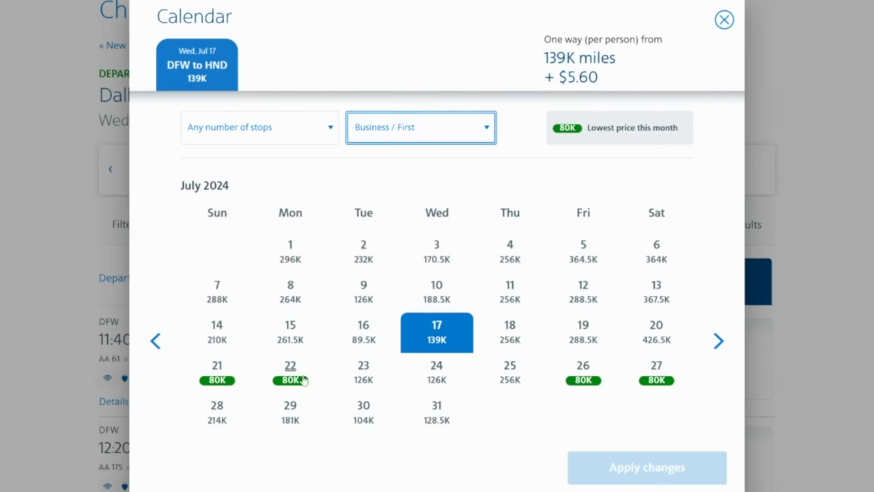
{"action": "left_click", "coordinate": [219, 377]}
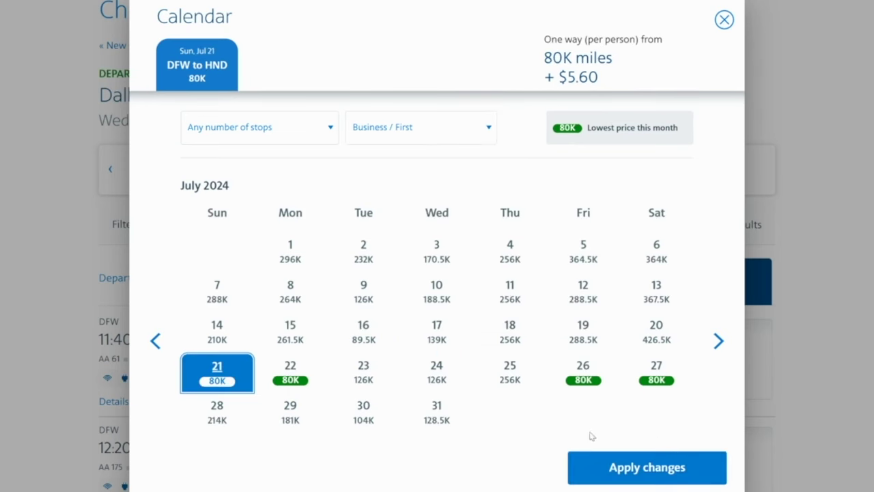
{"action": "left_click", "coordinate": [673, 458]}
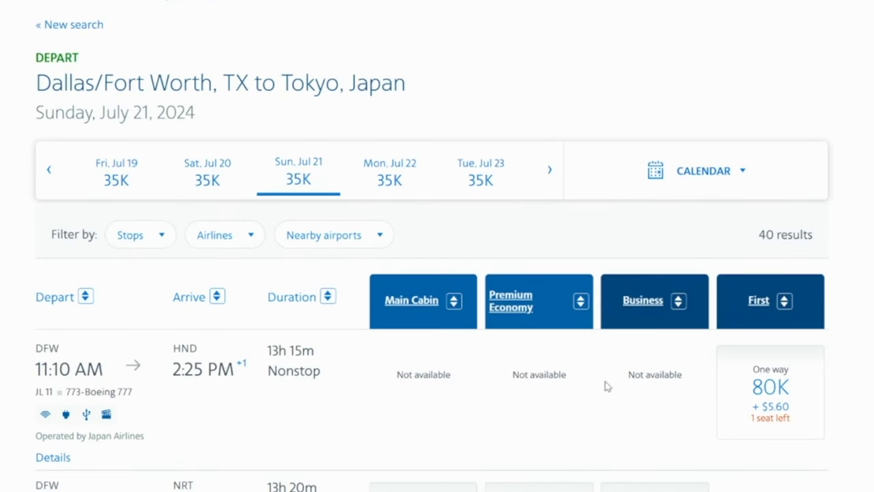
{"action": "scroll", "coordinate": [642, 453], "scroll_direction": "down", "scroll_amount": 3}
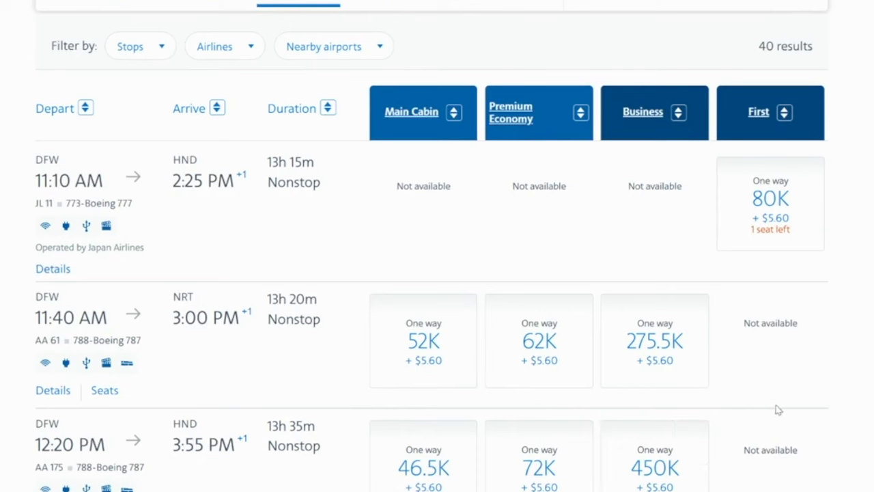
{"action": "scroll", "coordinate": [717, 424], "scroll_direction": "down", "scroll_amount": 3}
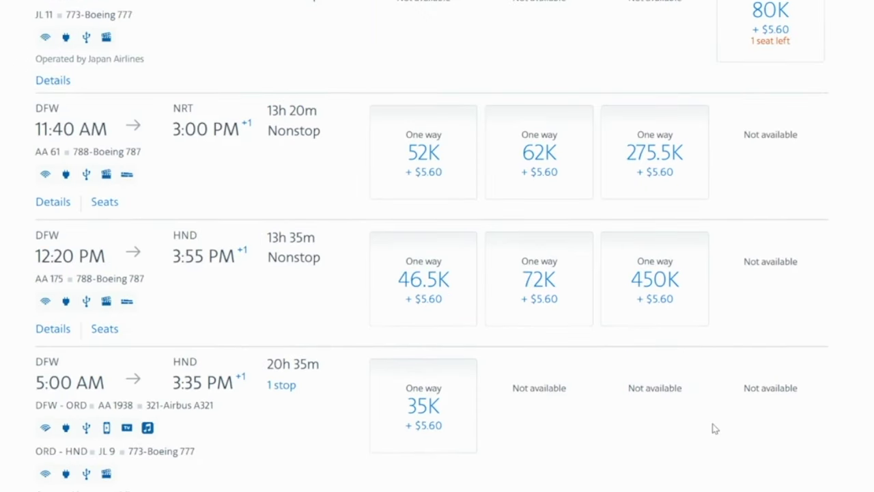
{"action": "scroll", "coordinate": [653, 368], "scroll_direction": "up", "scroll_amount": 4}
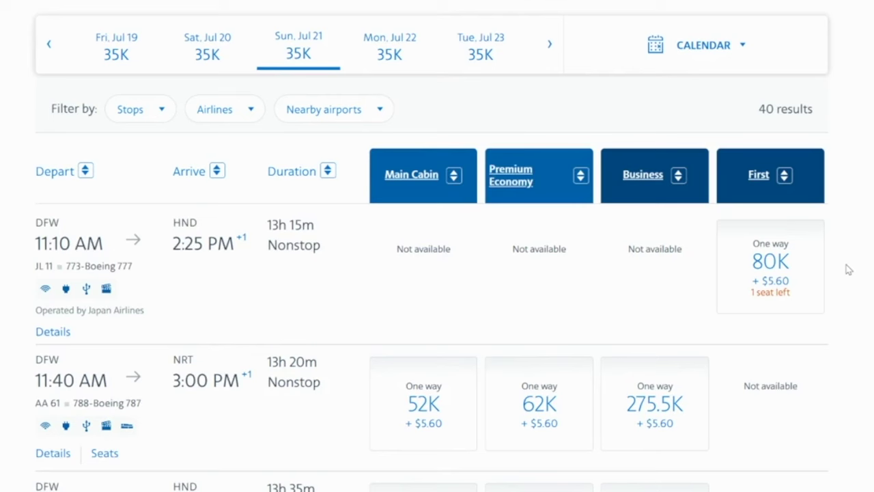
{"action": "scroll", "coordinate": [867, 320], "scroll_direction": "up", "scroll_amount": 2}
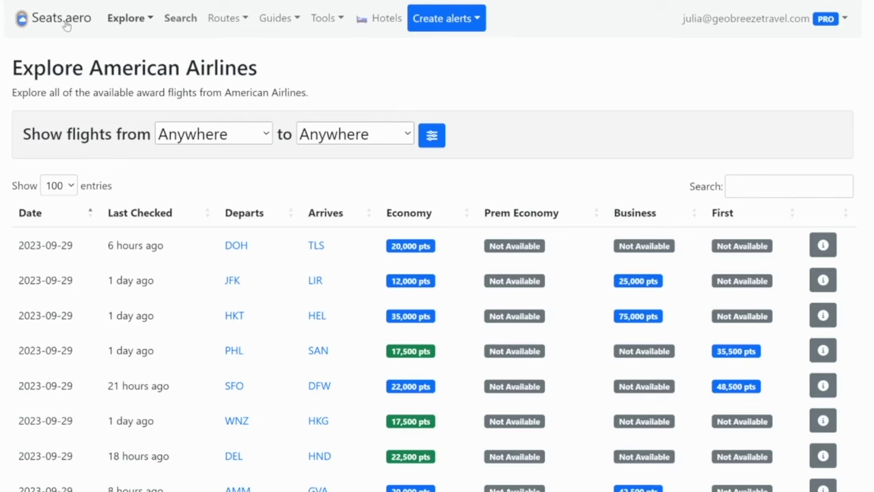
- On Seats.aero, show American Airlines award flights from North America to Asia with extended availability
{"action": "left_click", "coordinate": [133, 26]}
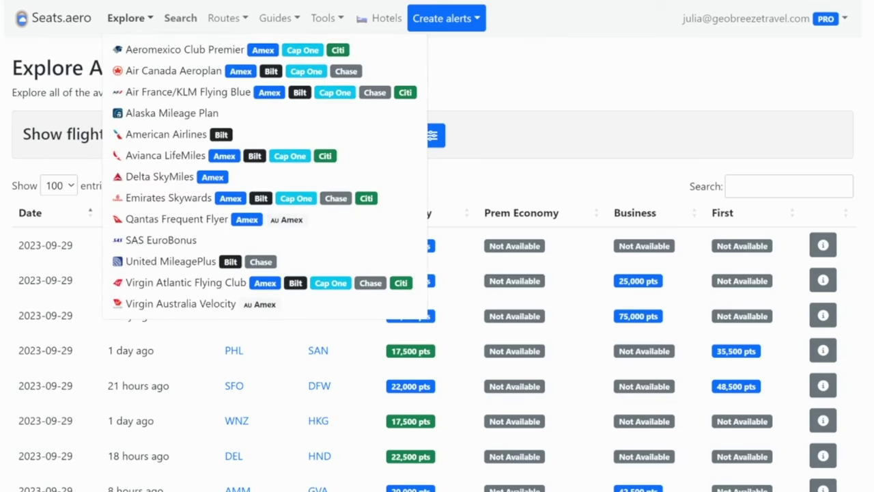
{"action": "left_click", "coordinate": [142, 134]}
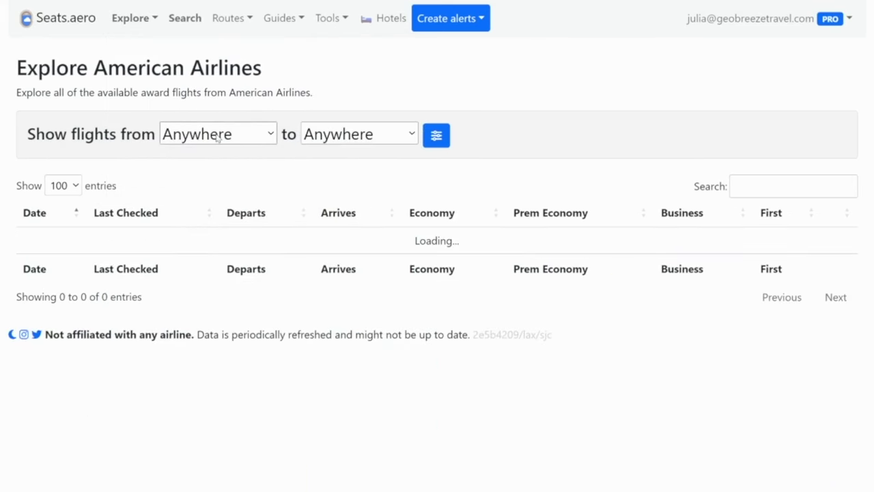
{"action": "left_click", "coordinate": [249, 135]}
{"action": "left_click", "coordinate": [225, 178]}
{"action": "left_click", "coordinate": [357, 133]}
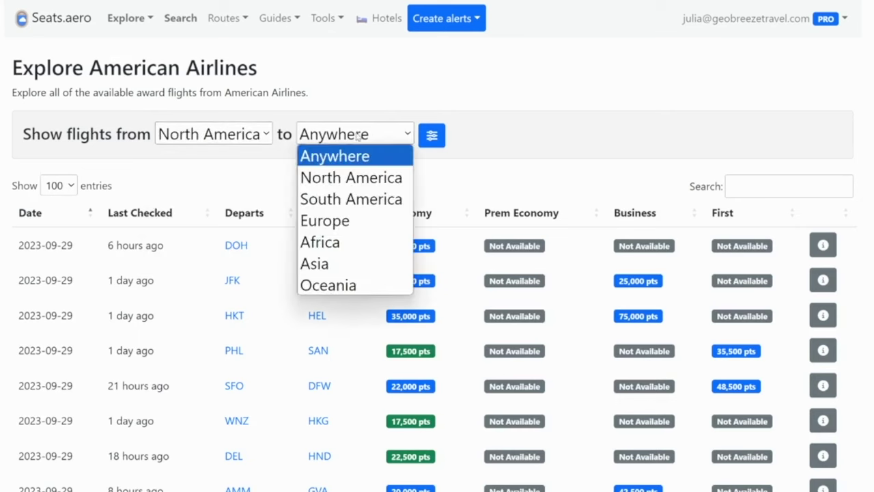
{"action": "left_click", "coordinate": [351, 259]}
{"action": "left_click", "coordinate": [432, 135]}
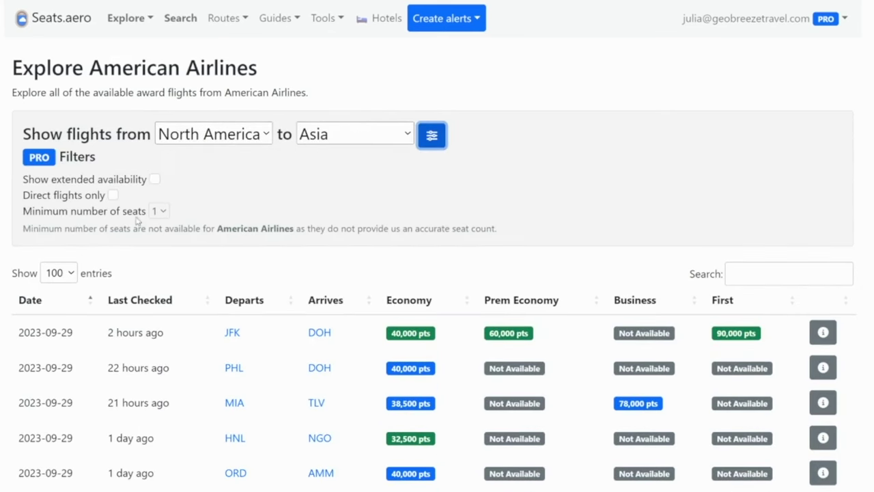
{"action": "left_click", "coordinate": [155, 179]}
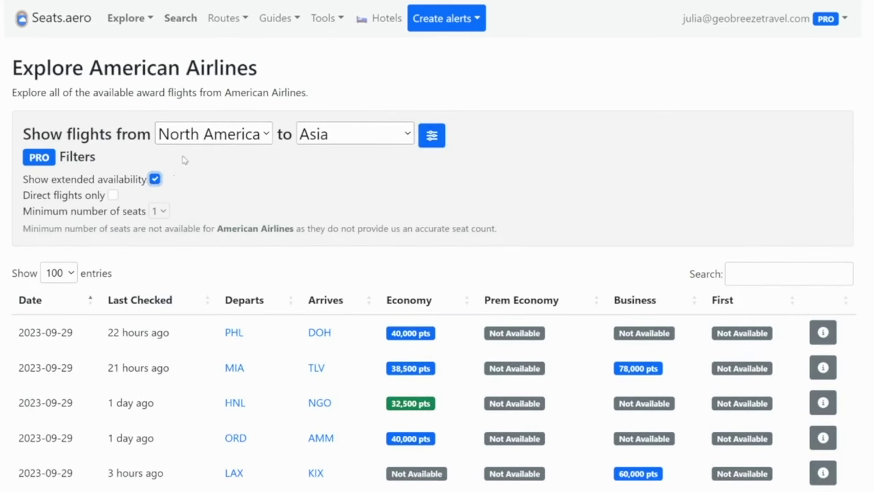
- Sort the award flights by Business price, filter them by doh and look over the fares and their airlines
{"action": "left_click", "coordinate": [696, 307]}
{"action": "left_click", "coordinate": [755, 274]}
{"action": "type", "text": "doh"}
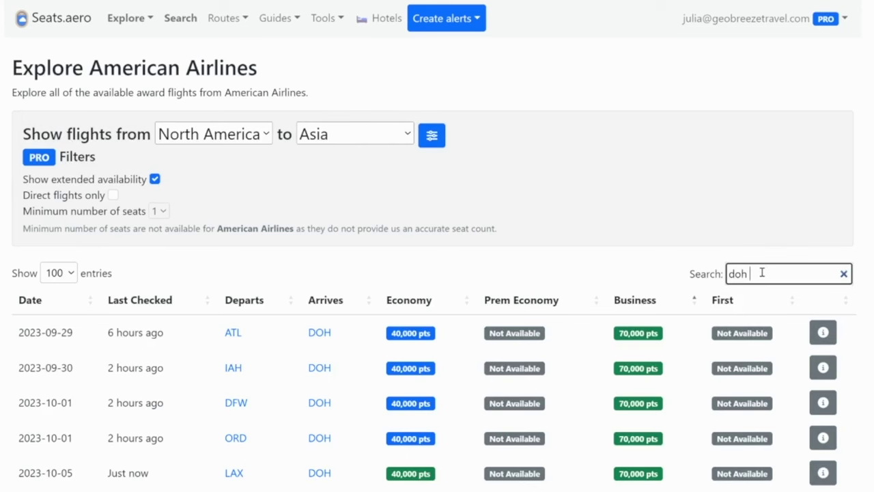
{"action": "mouse_move", "coordinate": [652, 331]}
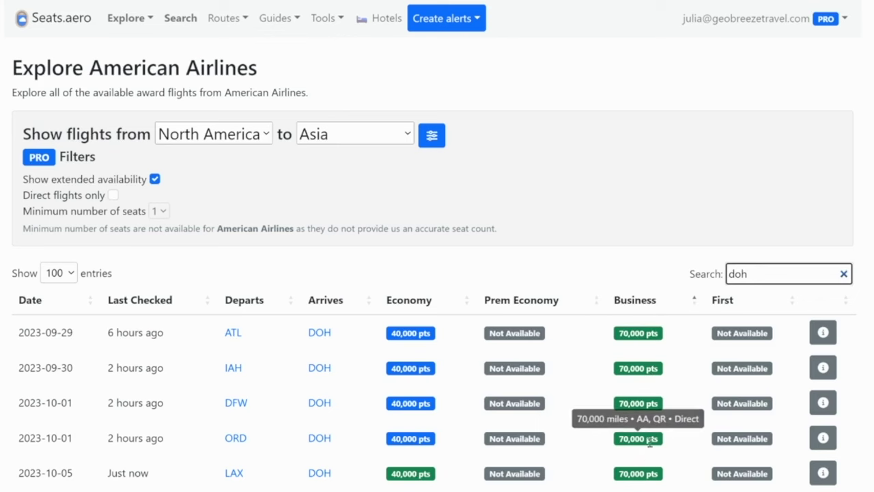
{"action": "scroll", "coordinate": [687, 478], "scroll_direction": "down", "scroll_amount": 2}
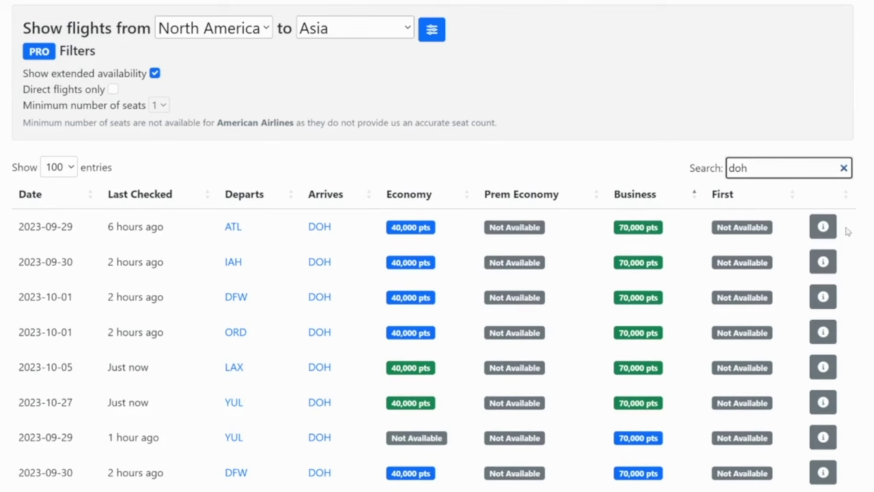
- Check the 2024 flights by narrowing the filter to doh 2024, and restore the doh filter
{"action": "type", "text": "2024"}
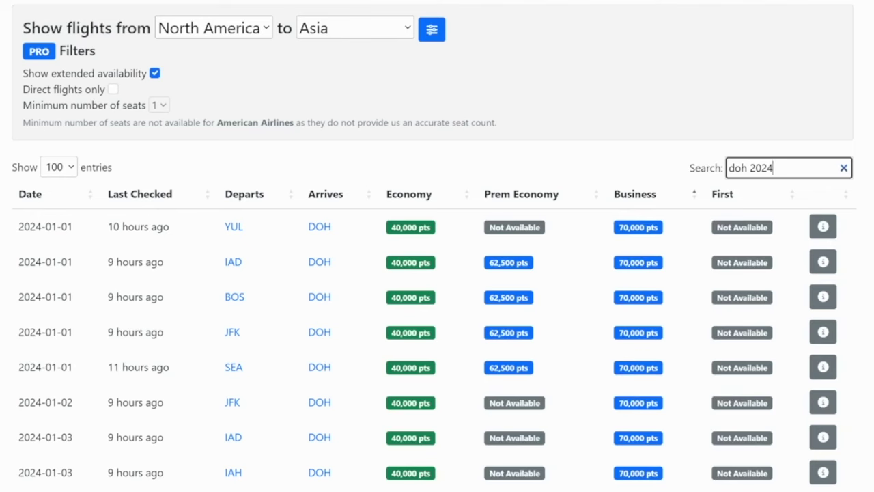
{"action": "key", "text": "BackSpace"}
{"action": "key", "text": "BackSpace"}
{"action": "key", "text": "BackSpace"}
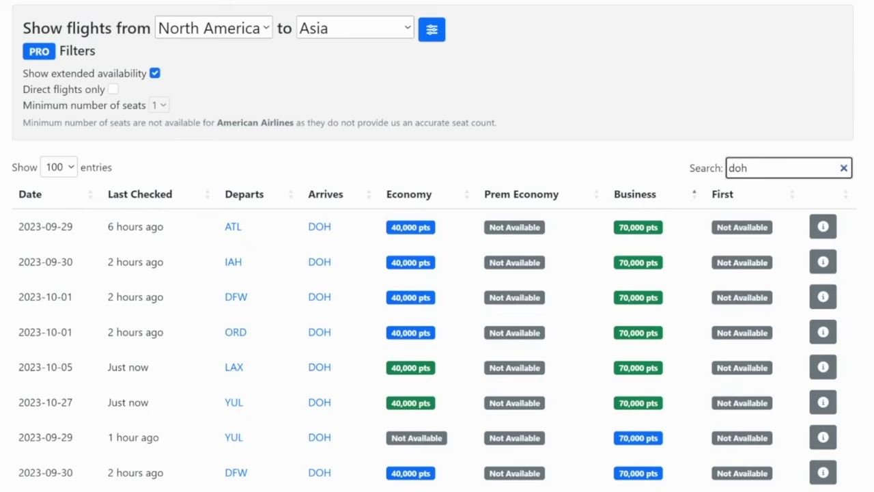
{"action": "scroll", "coordinate": [437, 273], "scroll_direction": "up", "scroll_amount": 1}
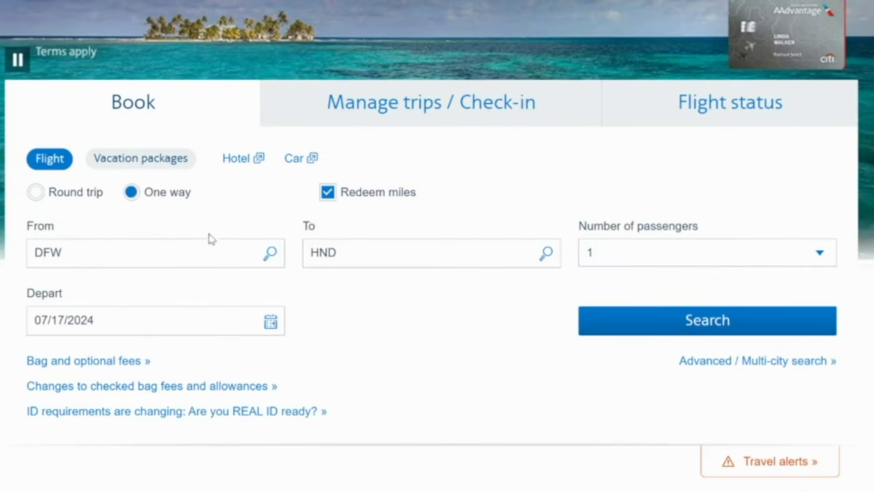
- On the American Airlines site, change the one-way award search route to LAX to DOH
{"action": "left_click", "coordinate": [173, 266]}
{"action": "left_click", "coordinate": [155, 257]}
{"action": "type", "text": "lax"}
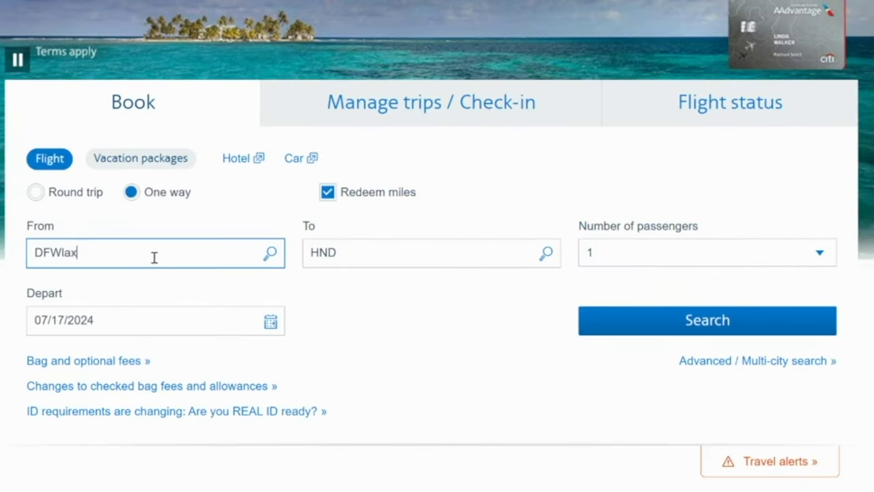
{"action": "key", "text": "ctrl+a"}
{"action": "type", "text": "lax"}
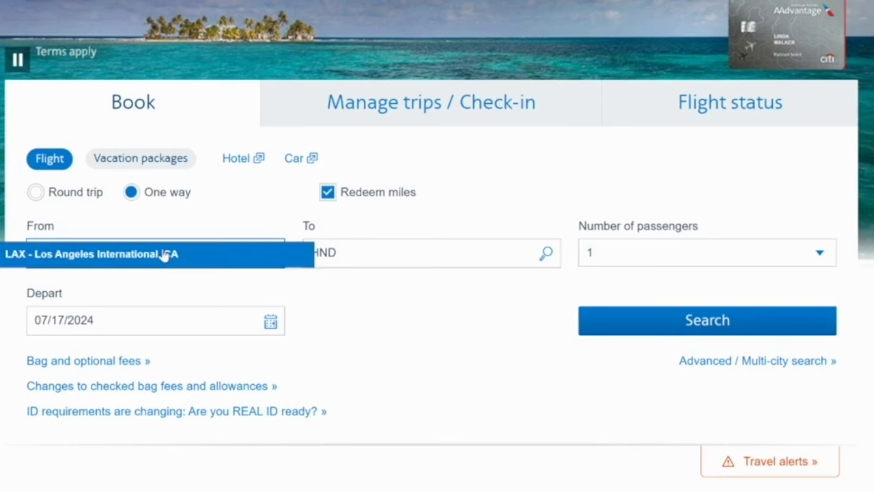
{"action": "left_click", "coordinate": [164, 254]}
{"action": "left_click", "coordinate": [321, 254]}
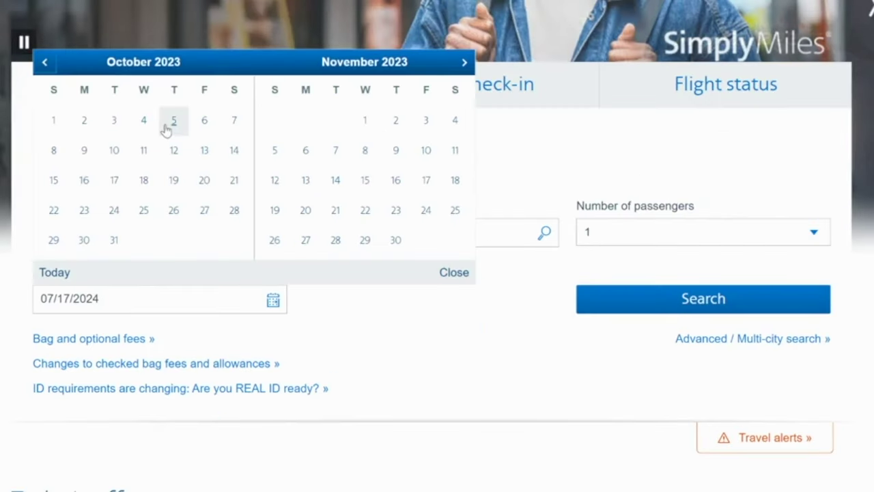
- Search award flights departing October 5, 2023 and view the details of the nonstop Qatar Airways flight
{"action": "left_click", "coordinate": [173, 121]}
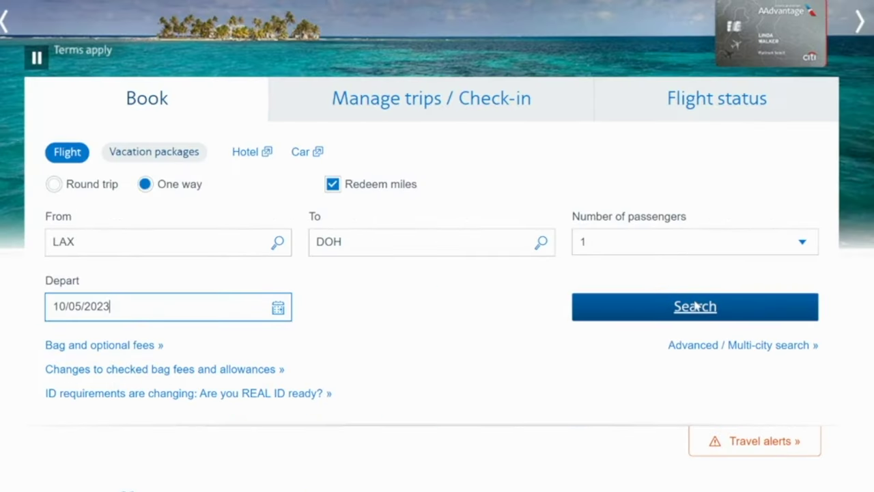
{"action": "left_click", "coordinate": [695, 306]}
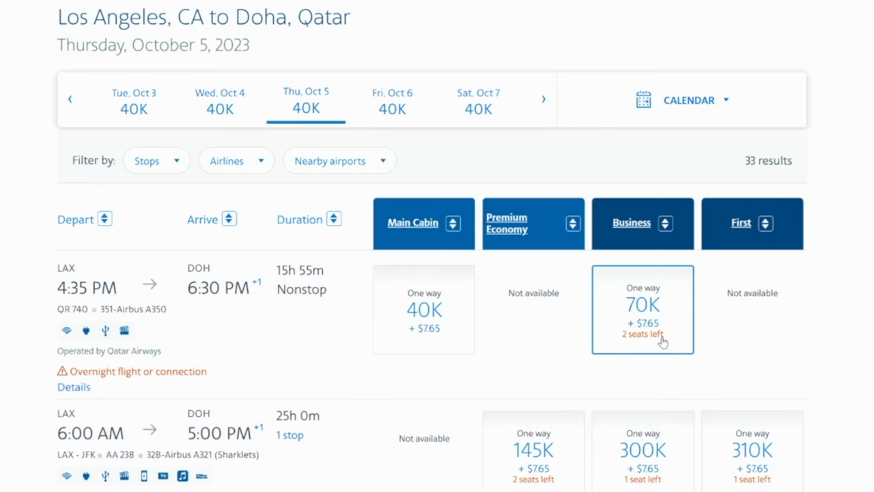
{"action": "left_click", "coordinate": [74, 387]}
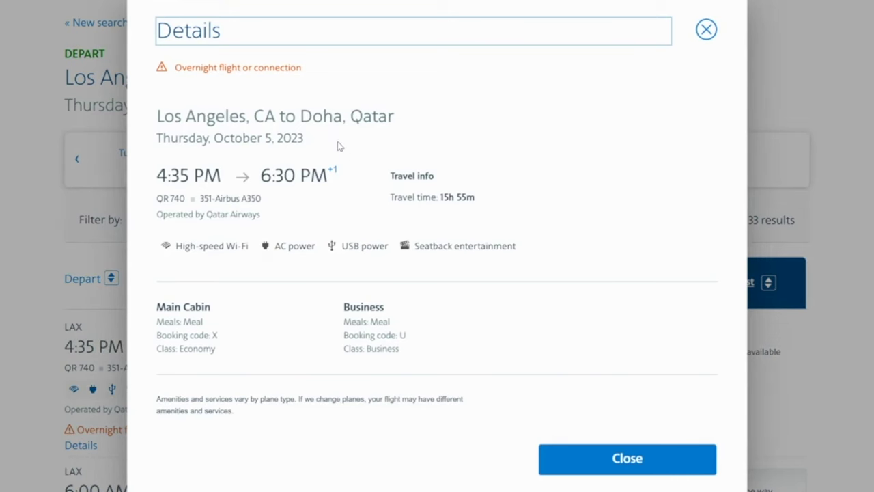
{"action": "left_click", "coordinate": [706, 30]}
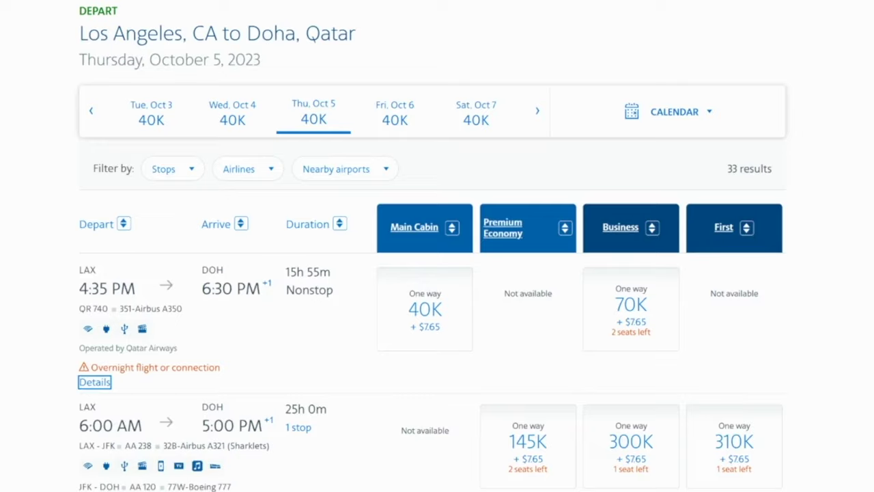
- Open aerolopa.com in a new tab and go to the Qatar Airways seat maps
{"action": "left_click", "coordinate": [699, 30]}
{"action": "type", "text": "s"}
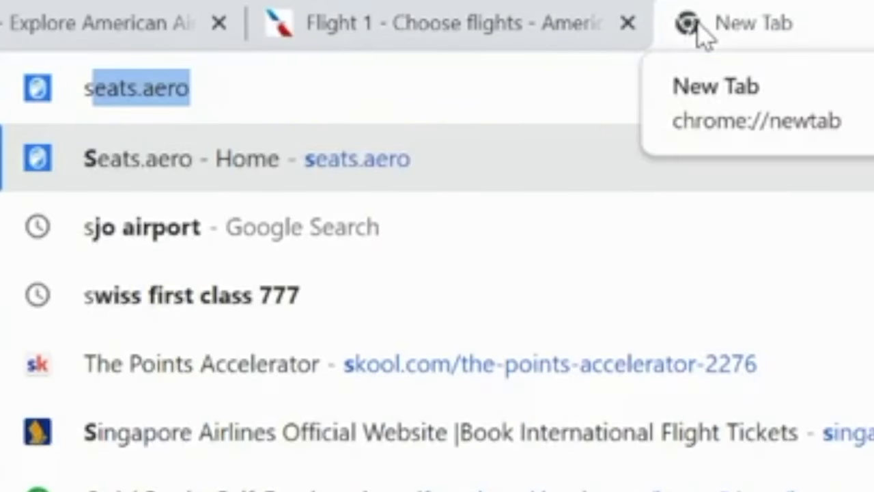
{"action": "key", "text": "BackSpace"}
{"action": "key", "text": "BackSpace"}
{"action": "type", "text": "aerolopa.com"}
{"action": "key", "text": "Return"}
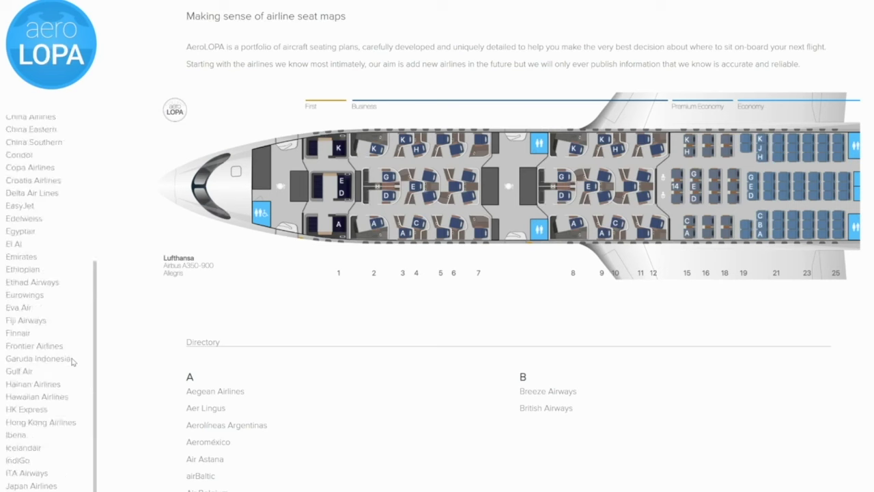
{"action": "scroll", "coordinate": [72, 362], "scroll_direction": "down", "scroll_amount": 2}
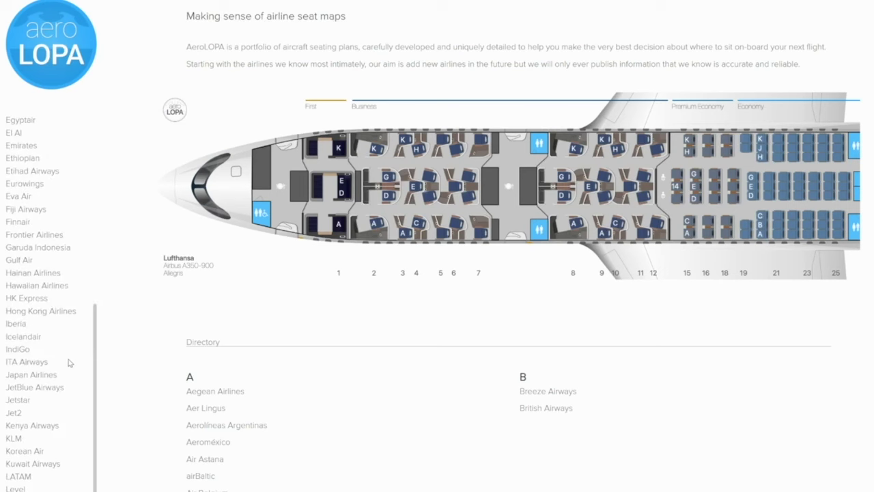
{"action": "scroll", "coordinate": [60, 397], "scroll_direction": "down", "scroll_amount": 3}
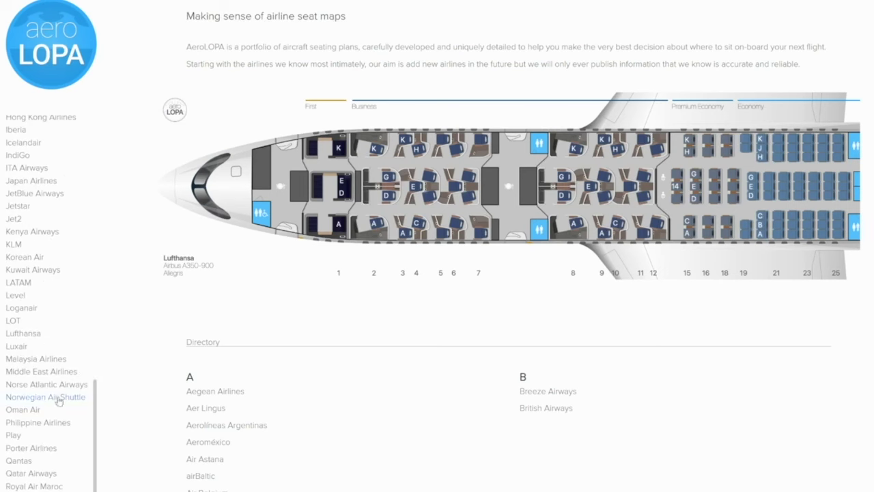
{"action": "left_click", "coordinate": [34, 473]}
- Open the Airbus A350-900 Qsuites seat map and examine its business-class layout
{"action": "scroll", "coordinate": [837, 337], "scroll_direction": "down", "scroll_amount": 5}
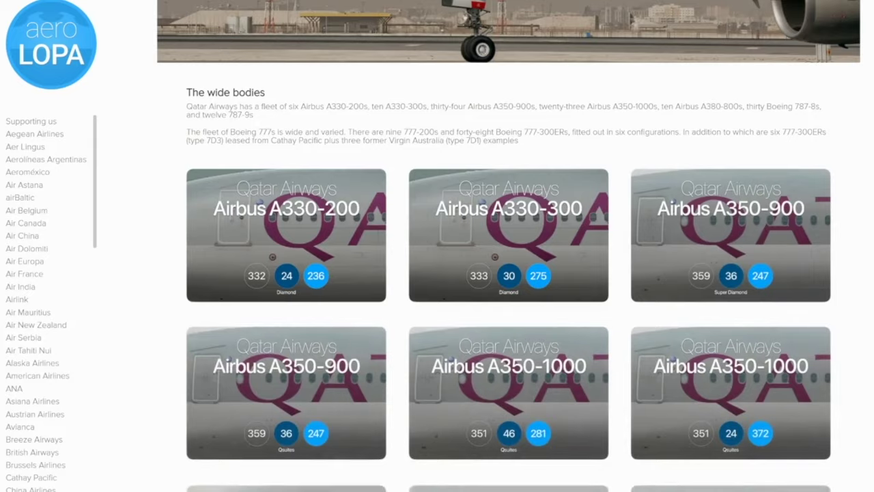
{"action": "scroll", "coordinate": [837, 337], "scroll_direction": "down", "scroll_amount": 3}
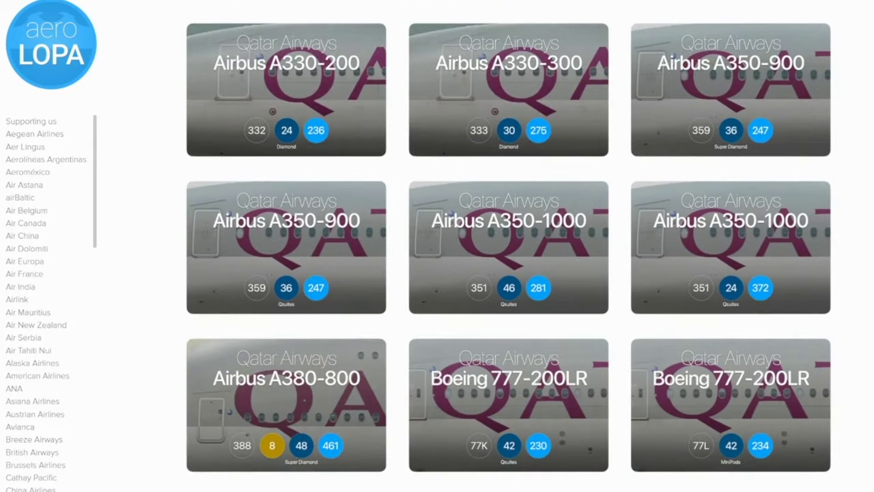
{"action": "scroll", "coordinate": [508, 246], "scroll_direction": "down", "scroll_amount": 3}
{"action": "left_click", "coordinate": [281, 68]}
{"action": "scroll", "coordinate": [669, 312], "scroll_direction": "down", "scroll_amount": 3}
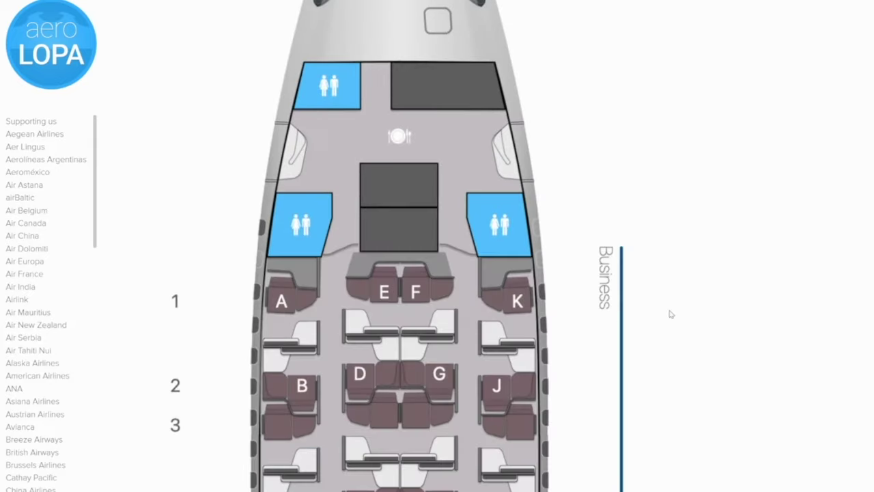
{"action": "scroll", "coordinate": [410, 313], "scroll_direction": "down", "scroll_amount": 3}
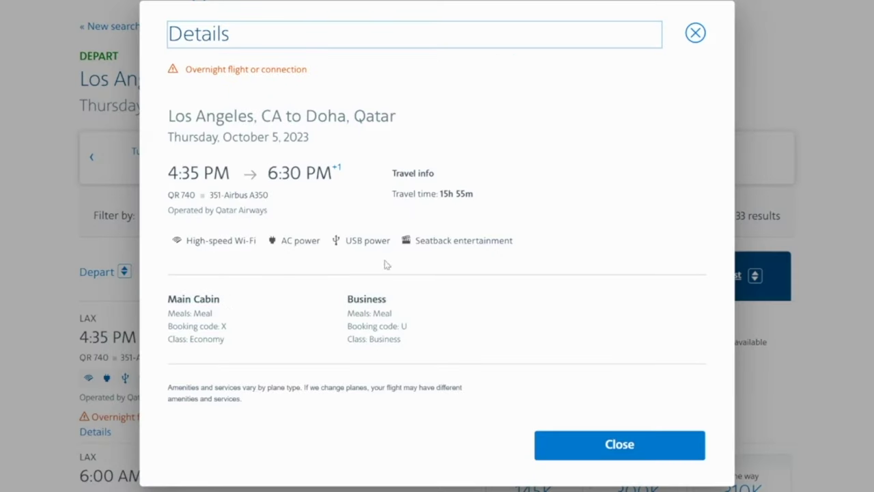
- Select the flight number QR 740 in the American Airlines flight details and open SeatGuru in a new tab
{"action": "double_click", "coordinate": [187, 195]}
{"action": "left_click", "coordinate": [232, 234]}
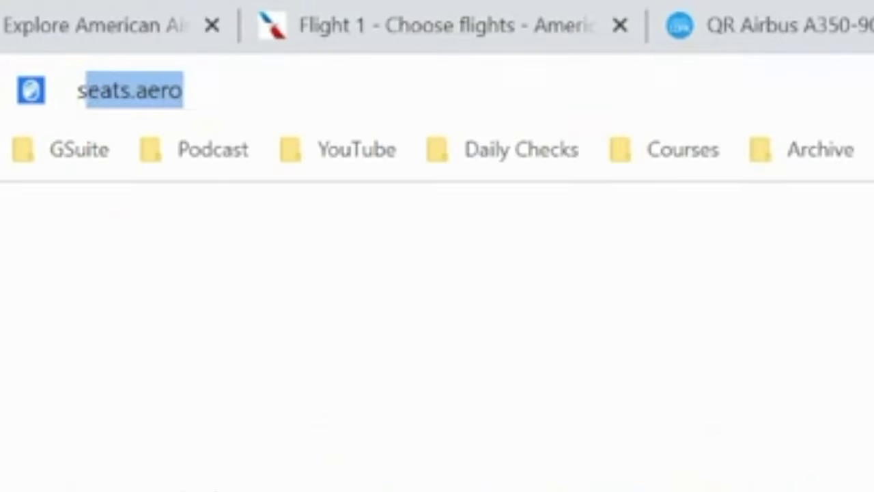
{"action": "type", "text": "seat"}
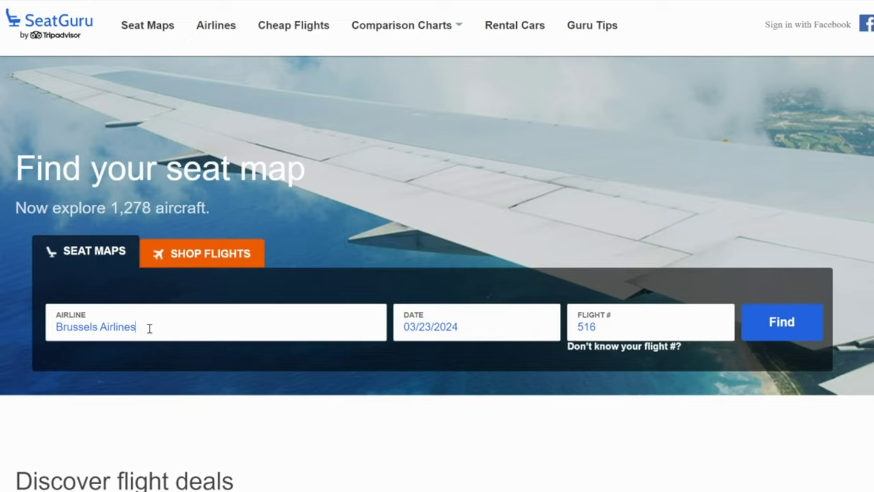
- Look up Qatar Airways flight 740 on 10/05/2023 in SeatGuru and open the seat map for the LAX to DOH flight
{"action": "key", "text": "ctrl+shift+Left"}
{"action": "key", "text": "ctrl+shift+Left"}
{"action": "type", "text": "qatar"}
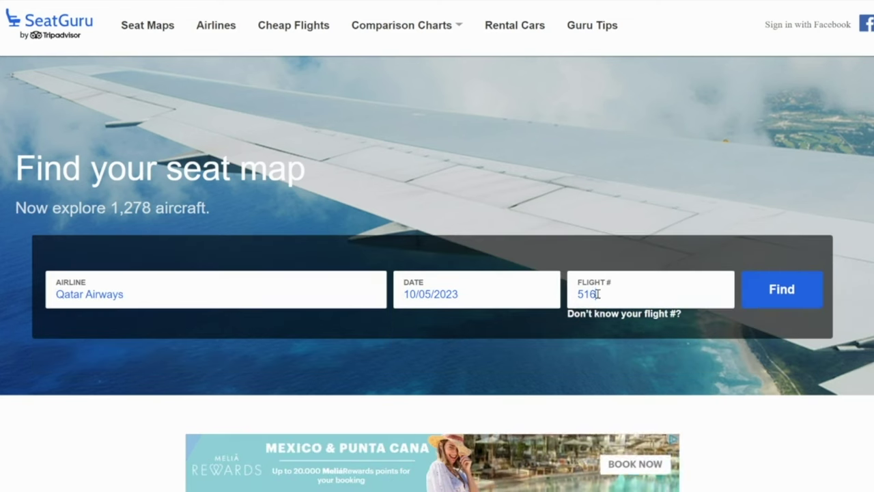
{"action": "double_click", "coordinate": [591, 292]}
{"action": "type", "text": "740"}
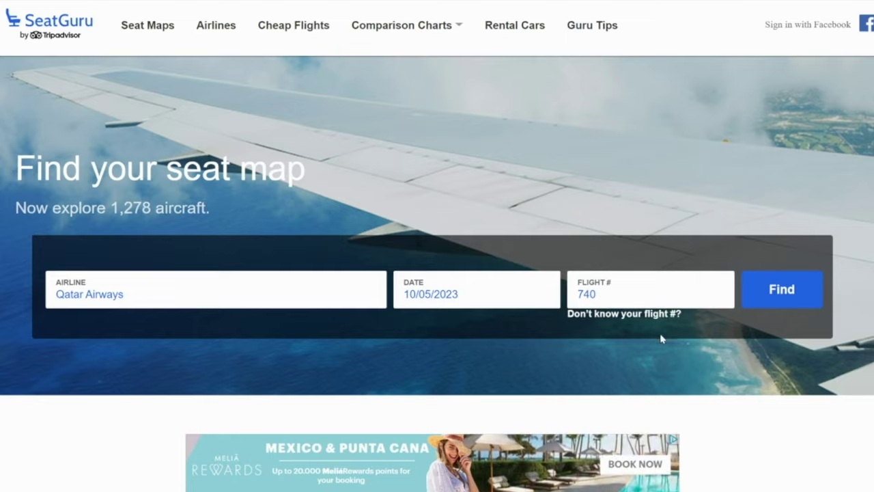
{"action": "key", "text": "Return"}
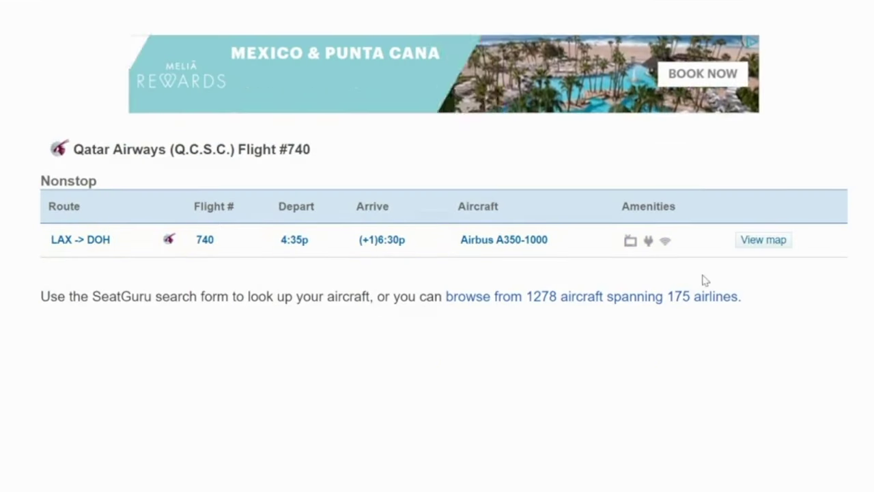
{"action": "left_click", "coordinate": [773, 245]}
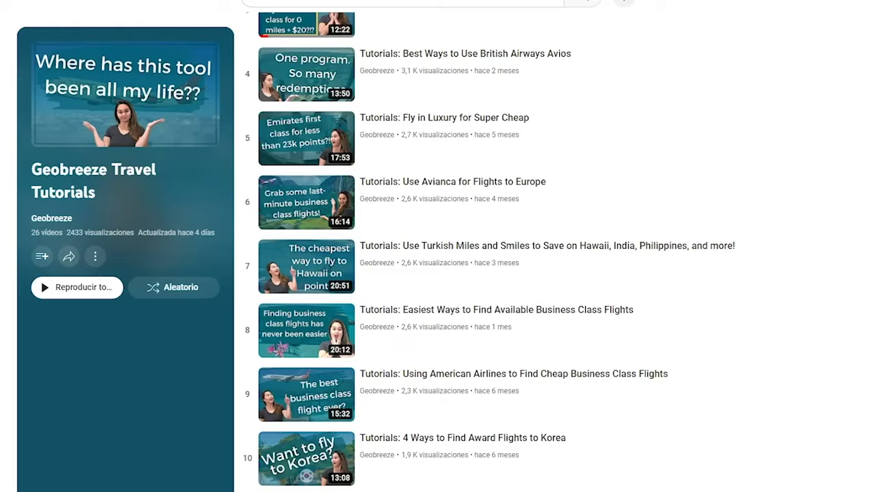
- Browse the Geobreeze Travel Tutorials playlist and the videos on the Geobreeze YouTube channel
{"action": "scroll", "coordinate": [478, 273], "scroll_direction": "down", "scroll_amount": 3}
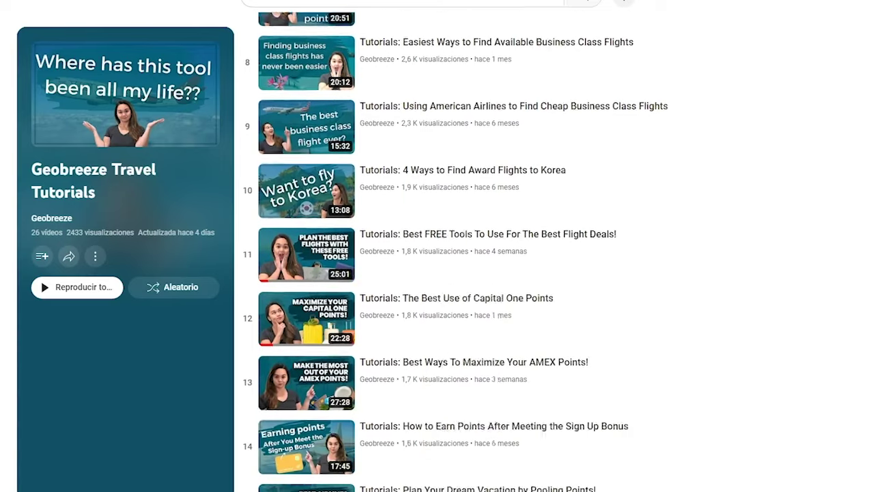
{"action": "scroll", "coordinate": [451, 253], "scroll_direction": "down", "scroll_amount": 1}
{"action": "scroll", "coordinate": [444, 252], "scroll_direction": "down", "scroll_amount": 2}
{"action": "scroll", "coordinate": [444, 253], "scroll_direction": "down", "scroll_amount": 2}
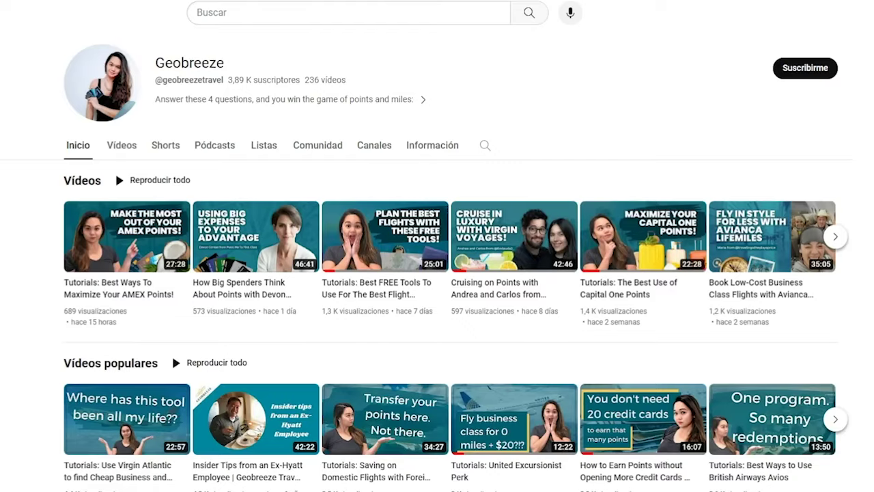
{"action": "scroll", "coordinate": [114, 171], "scroll_direction": "down", "scroll_amount": 3}
{"action": "scroll", "coordinate": [456, 272], "scroll_direction": "down", "scroll_amount": 1}
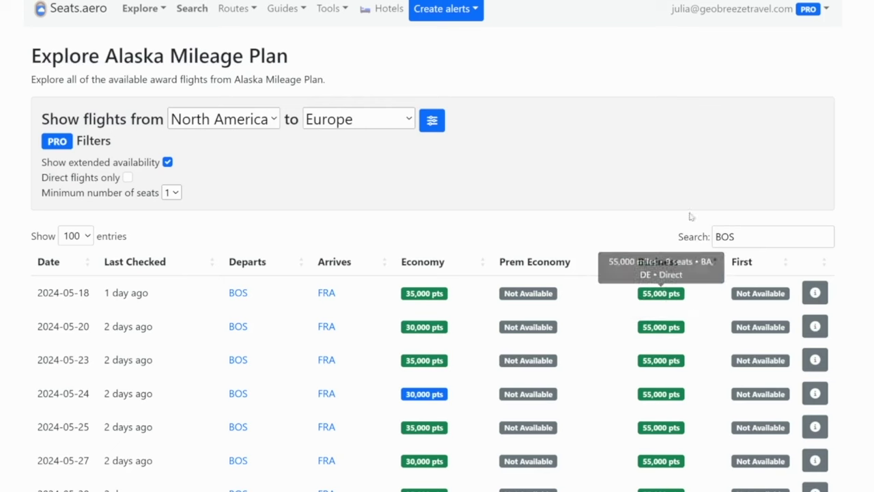
- In Seats.aero, examine the Alaska Mileage Plan awards from North America to Europe filtered by BOS
{"action": "scroll", "coordinate": [495, 366], "scroll_direction": "down", "scroll_amount": 4}
{"action": "scroll", "coordinate": [511, 365], "scroll_direction": "down", "scroll_amount": 7}
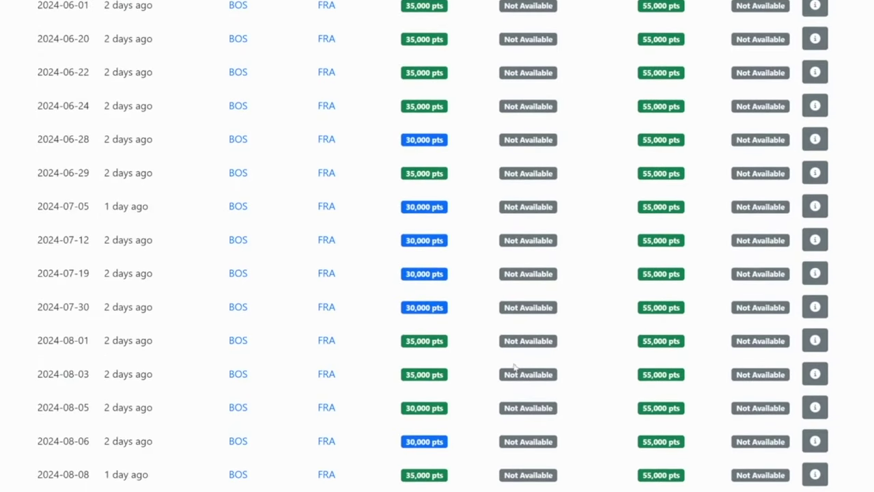
{"action": "scroll", "coordinate": [511, 371], "scroll_direction": "up", "scroll_amount": 10}
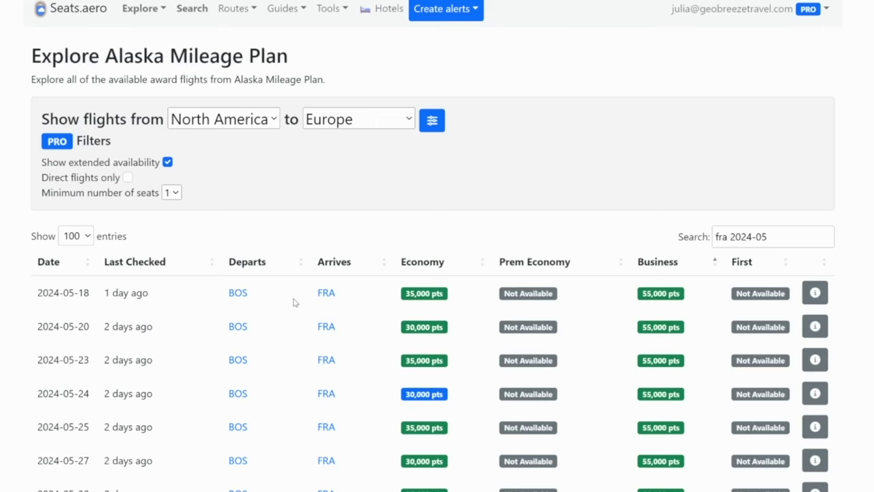
- Examine the May 2024 awards to Frankfurt by departure city and business-class price, checking the airline on the Cancun (CUN) flights
{"action": "scroll", "coordinate": [294, 335], "scroll_direction": "down", "scroll_amount": 1}
{"action": "scroll", "coordinate": [293, 336], "scroll_direction": "down", "scroll_amount": 5}
{"action": "scroll", "coordinate": [282, 347], "scroll_direction": "down", "scroll_amount": 6}
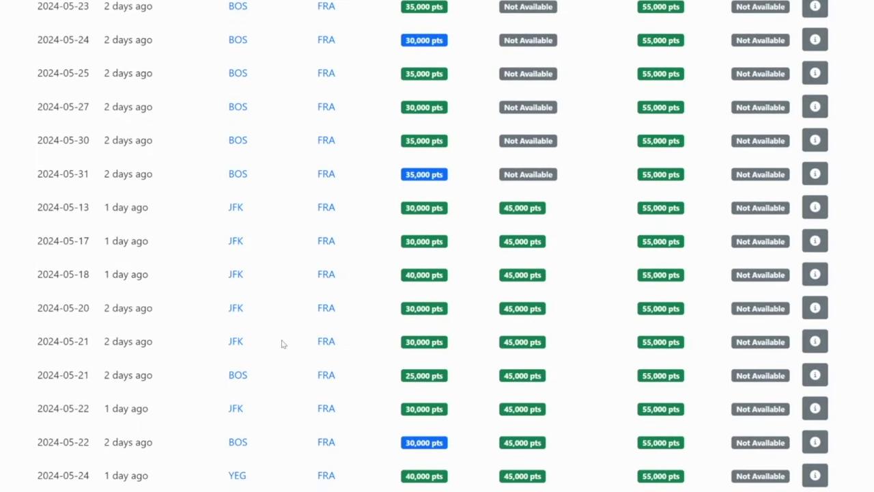
{"action": "scroll", "coordinate": [286, 362], "scroll_direction": "down", "scroll_amount": 4}
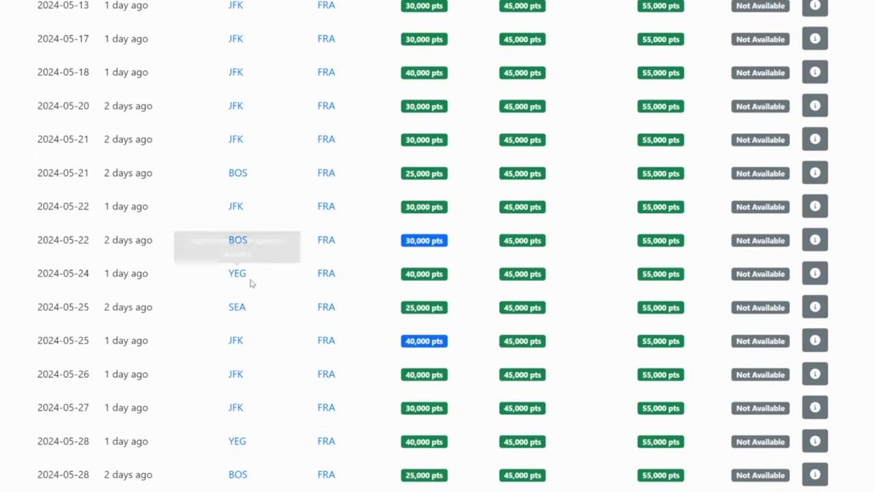
{"action": "scroll", "coordinate": [262, 312], "scroll_direction": "down", "scroll_amount": 2}
{"action": "scroll", "coordinate": [261, 312], "scroll_direction": "down", "scroll_amount": 10}
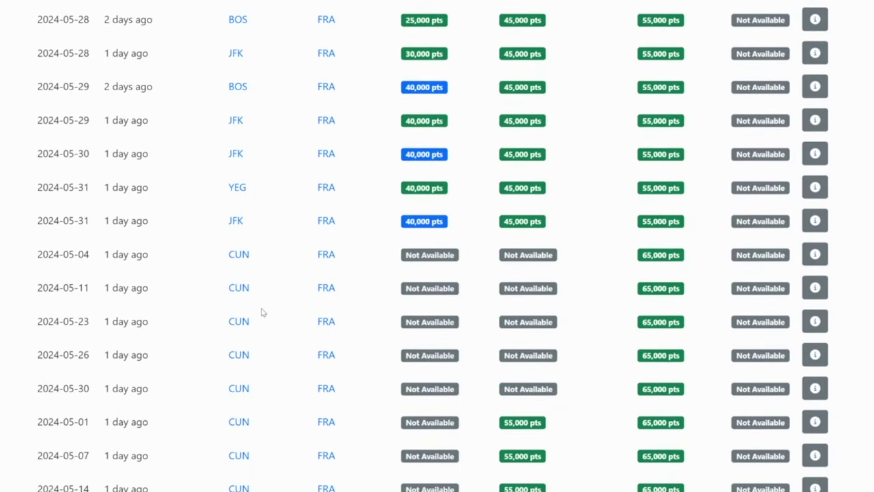
{"action": "scroll", "coordinate": [266, 282], "scroll_direction": "down", "scroll_amount": 1}
{"action": "scroll", "coordinate": [267, 282], "scroll_direction": "down", "scroll_amount": 3}
{"action": "scroll", "coordinate": [270, 322], "scroll_direction": "down", "scroll_amount": 4}
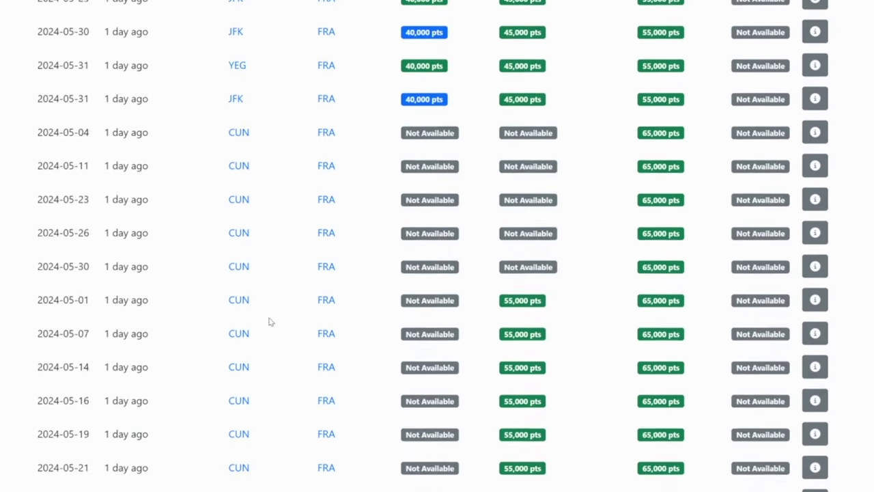
{"action": "scroll", "coordinate": [270, 321], "scroll_direction": "down", "scroll_amount": 3}
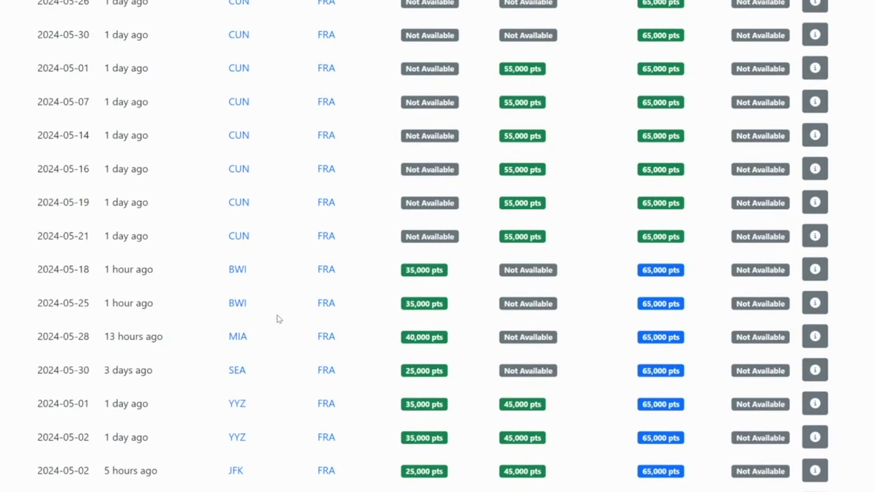
{"action": "scroll", "coordinate": [280, 288], "scroll_direction": "up", "scroll_amount": 7}
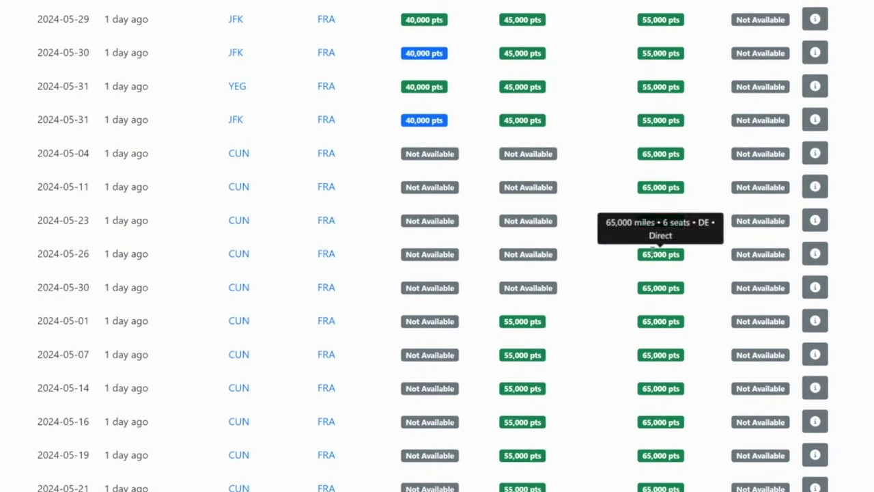
{"action": "scroll", "coordinate": [684, 264], "scroll_direction": "up", "scroll_amount": 10}
{"action": "scroll", "coordinate": [437, 273], "scroll_direction": "up", "scroll_amount": 4}
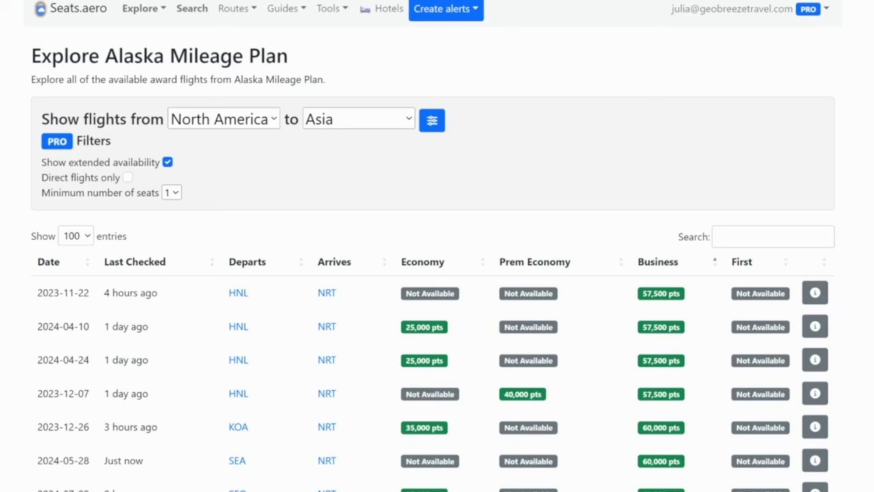
- Examine the North America to Asia business-class awards and check the airline and seats for the 2024-07-09 SFO to NRT flight
{"action": "scroll", "coordinate": [433, 246], "scroll_direction": "down", "scroll_amount": 2}
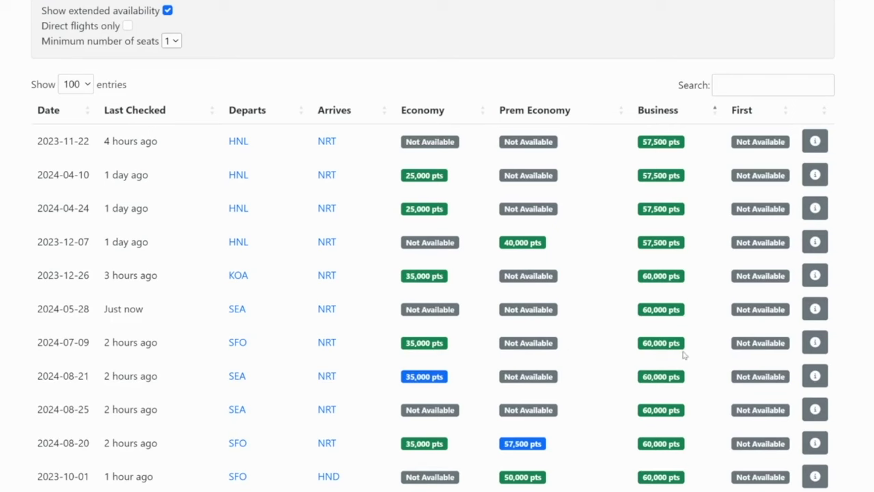
{"action": "mouse_move", "coordinate": [673, 347]}
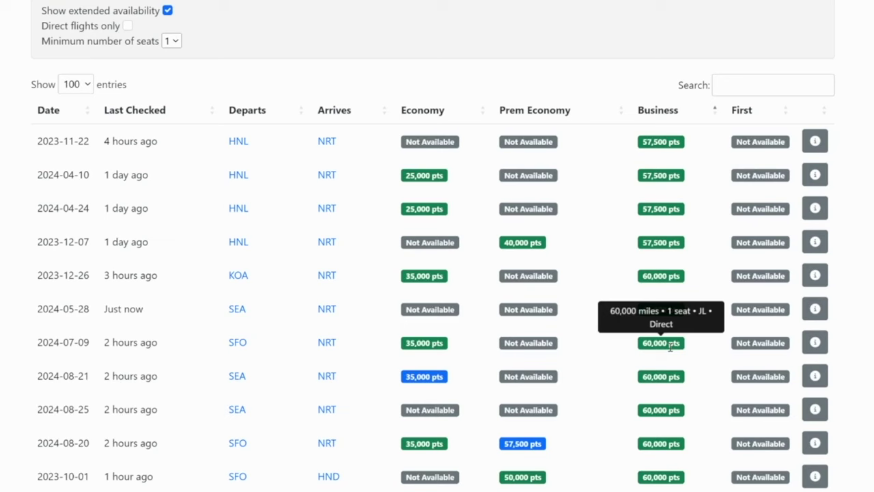
{"action": "scroll", "coordinate": [434, 246], "scroll_direction": "down", "scroll_amount": 2}
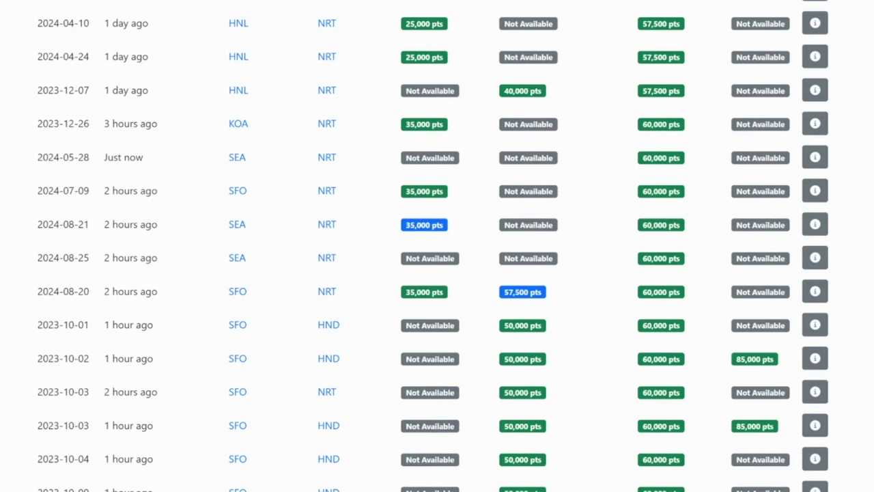
{"action": "scroll", "coordinate": [433, 246], "scroll_direction": "down", "scroll_amount": 3}
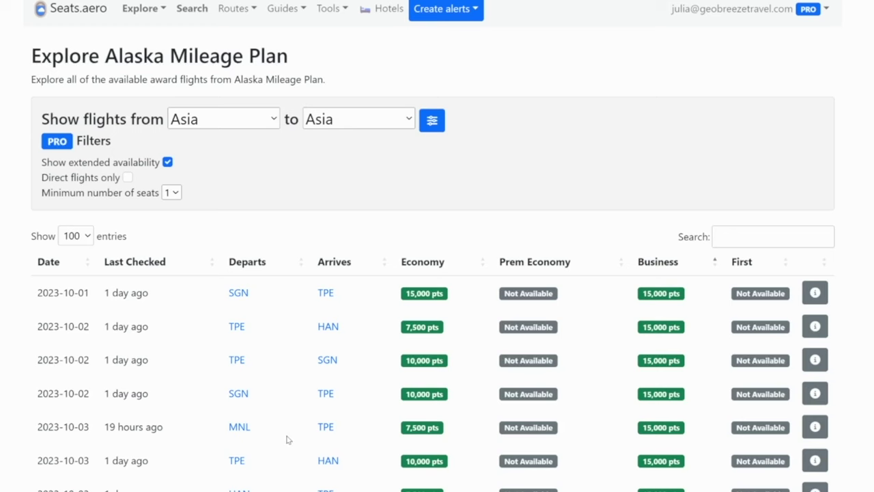
- Review the awards within Asia and check the airline and seats for the 2023-10-03 MNL to TPE business-class award
{"action": "scroll", "coordinate": [437, 273], "scroll_direction": "down", "scroll_amount": 5}
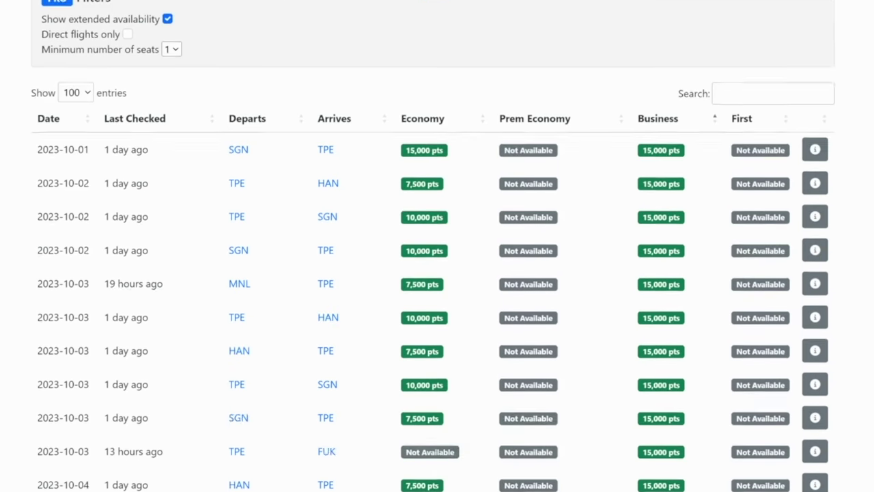
{"action": "scroll", "coordinate": [437, 273], "scroll_direction": "down", "scroll_amount": 1}
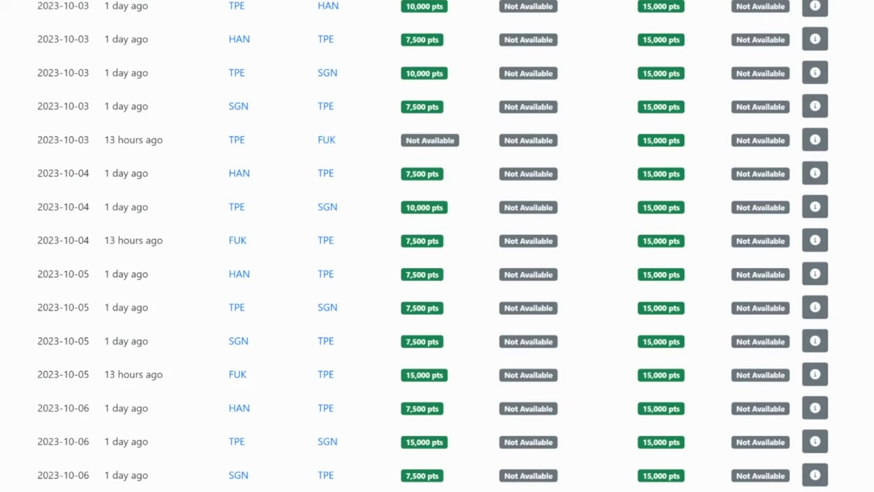
{"action": "scroll", "coordinate": [437, 273], "scroll_direction": "up", "scroll_amount": 6}
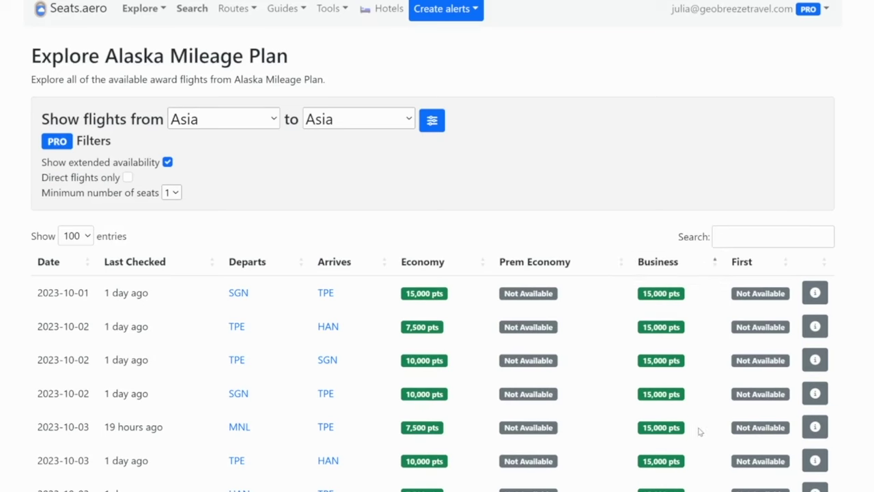
{"action": "mouse_move", "coordinate": [676, 429]}
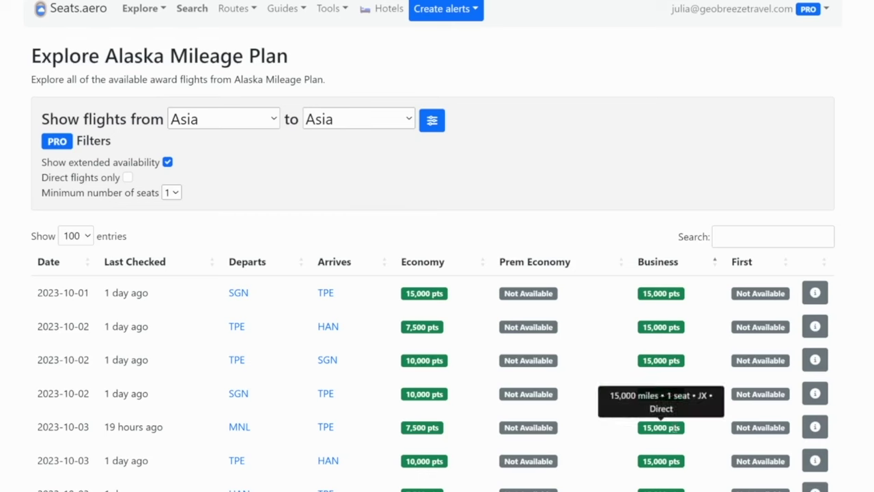
{"action": "mouse_move", "coordinate": [658, 463]}
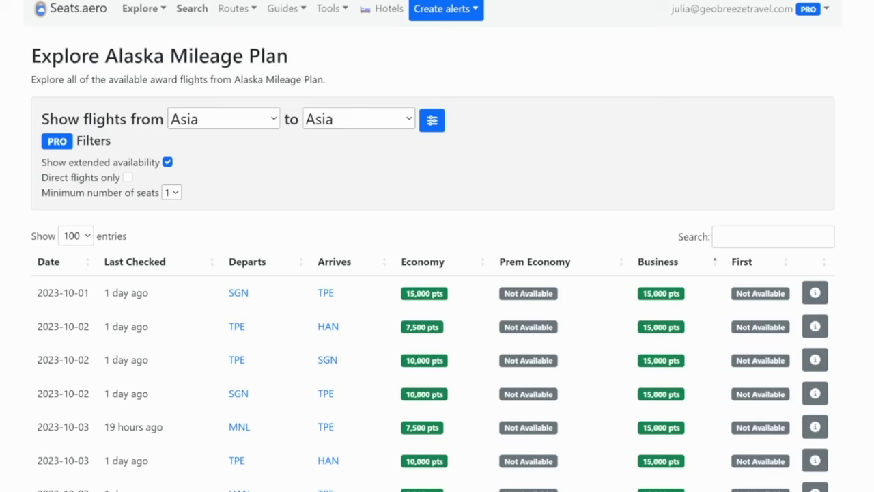
- Examine further October 2023 business-class awards within Asia, checking the airline and seats for the 2023-10-10 TPE to MNL flight
{"action": "scroll", "coordinate": [437, 273], "scroll_direction": "down", "scroll_amount": 2}
{"action": "scroll", "coordinate": [437, 273], "scroll_direction": "down", "scroll_amount": 5}
{"action": "scroll", "coordinate": [437, 274], "scroll_direction": "down", "scroll_amount": 3}
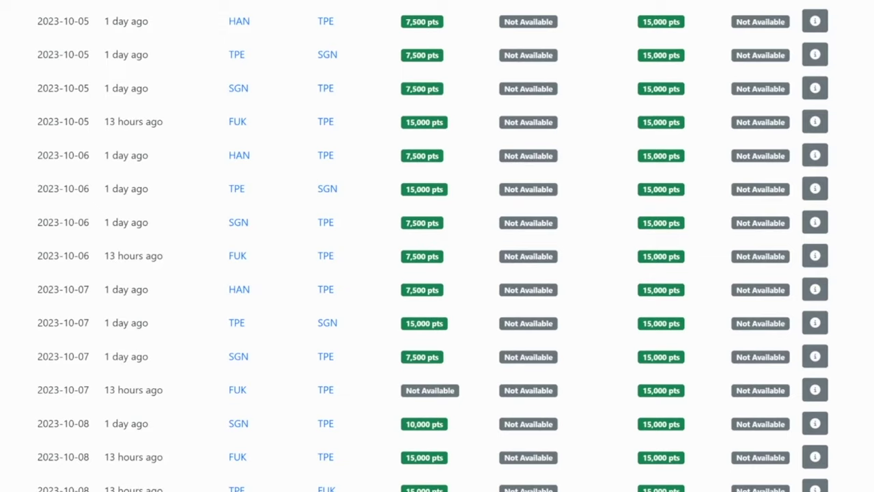
{"action": "scroll", "coordinate": [437, 273], "scroll_direction": "down", "scroll_amount": 2}
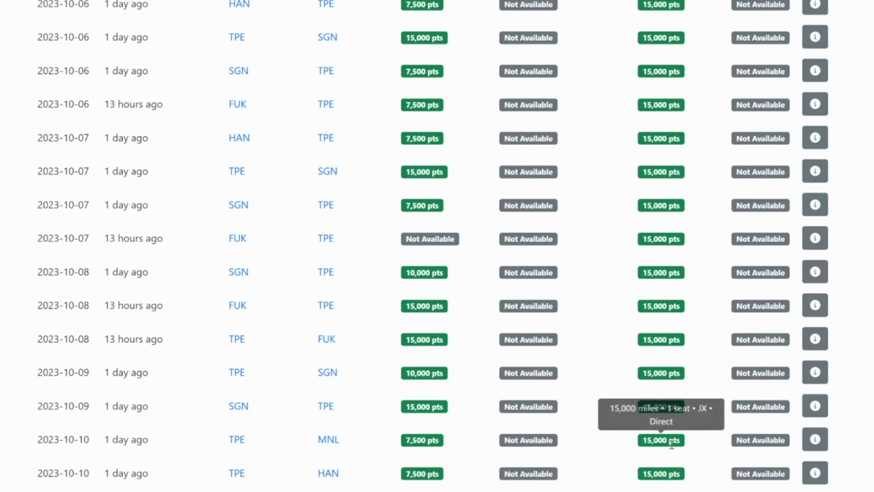
{"action": "scroll", "coordinate": [698, 487], "scroll_direction": "down", "scroll_amount": 1}
{"action": "scroll", "coordinate": [698, 487], "scroll_direction": "down", "scroll_amount": 1}
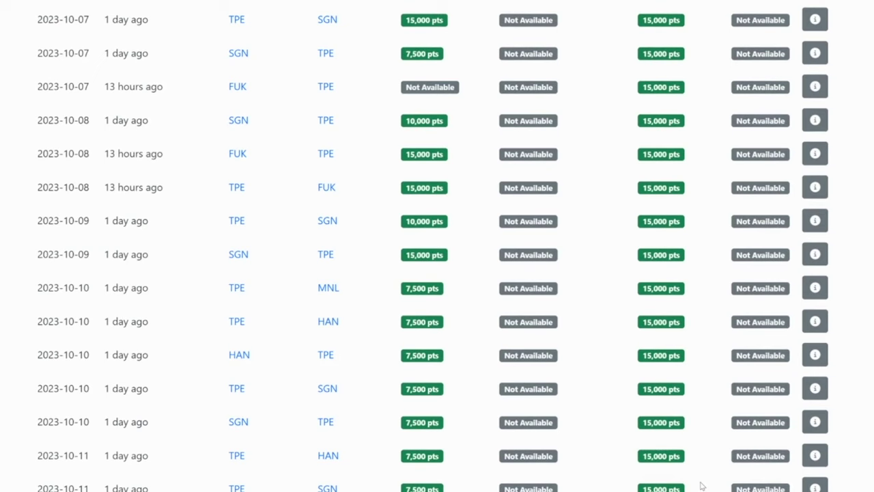
{"action": "scroll", "coordinate": [701, 484], "scroll_direction": "down", "scroll_amount": 5}
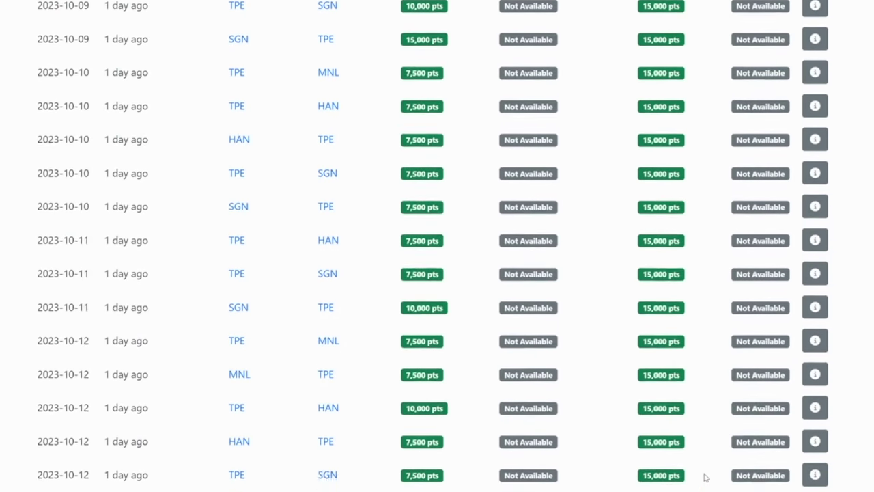
{"action": "scroll", "coordinate": [676, 468], "scroll_direction": "down", "scroll_amount": 3}
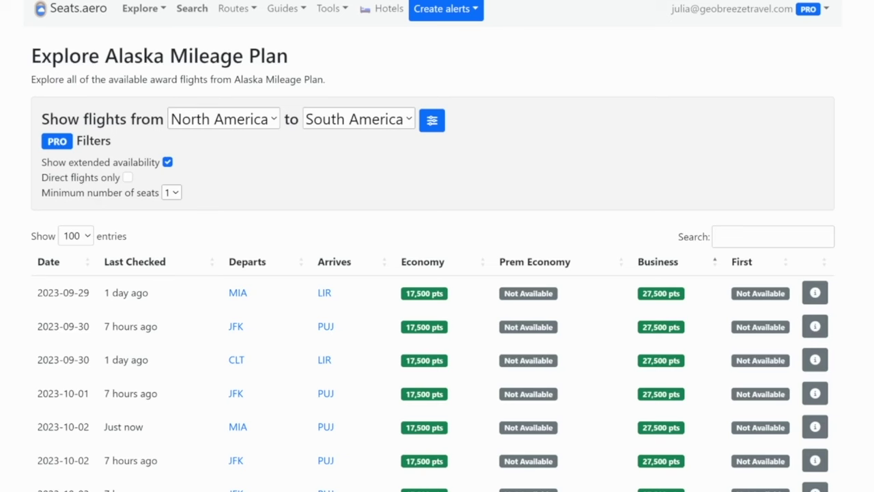
- Filter the North America to South America awards by "gru 2024" and examine the business-class options through April 2024
{"action": "left_click", "coordinate": [752, 236]}
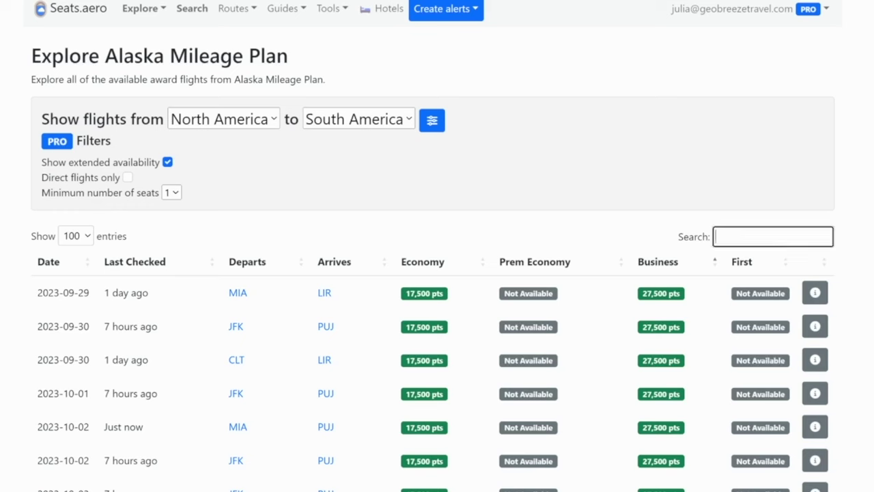
{"action": "type", "text": "gru"}
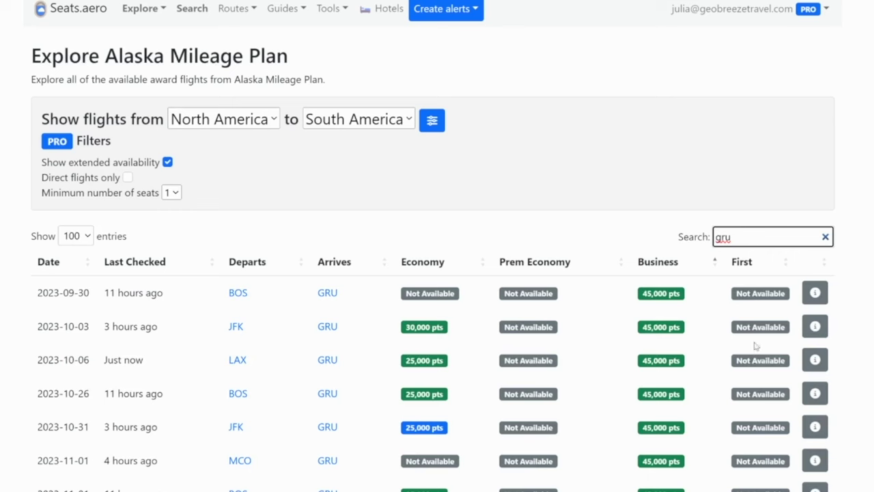
{"action": "type", "text": "2024"}
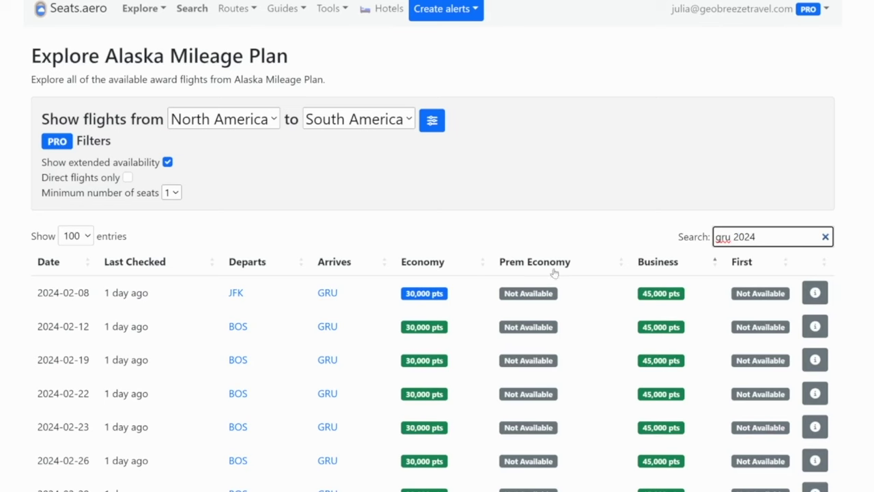
{"action": "scroll", "coordinate": [732, 464], "scroll_direction": "down", "scroll_amount": 2}
{"action": "scroll", "coordinate": [732, 464], "scroll_direction": "down", "scroll_amount": 12}
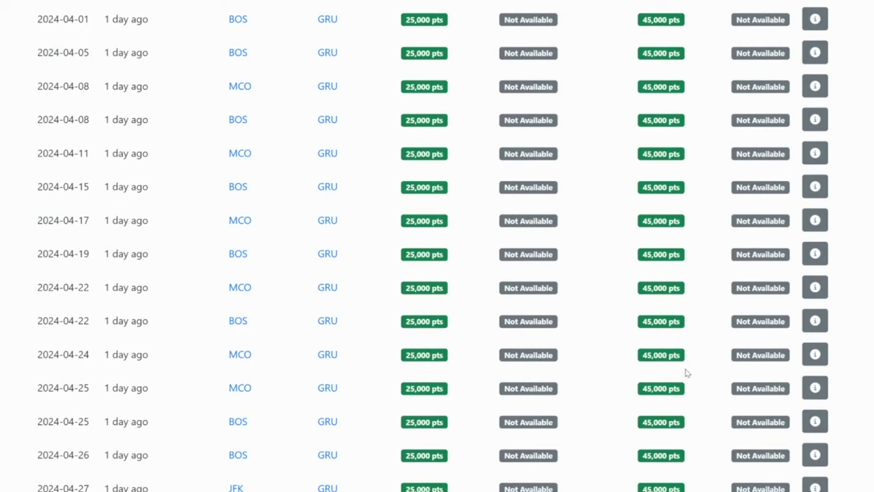
{"action": "mouse_move", "coordinate": [659, 320]}
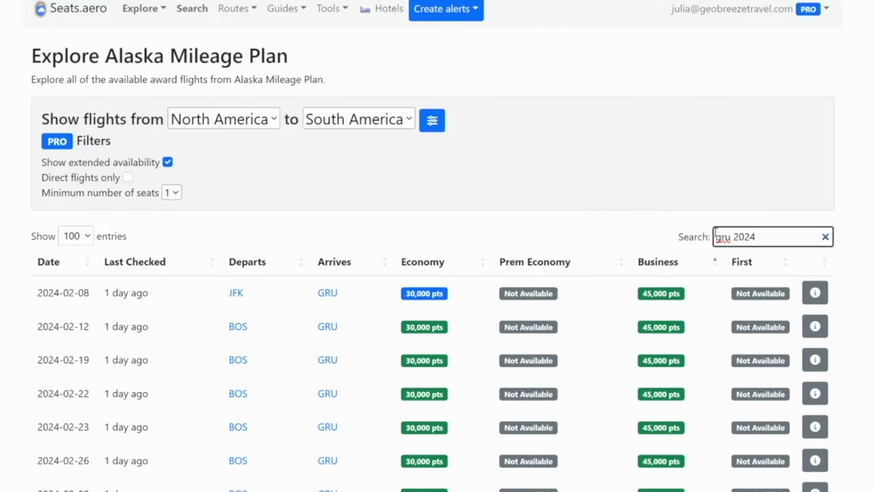
- Filter the North America to South America awards by "scl 2024" and narrow the list to LAX departures with "scl 2024 lax"
{"action": "double_click", "coordinate": [724, 236]}
{"action": "type", "text": "scl"}
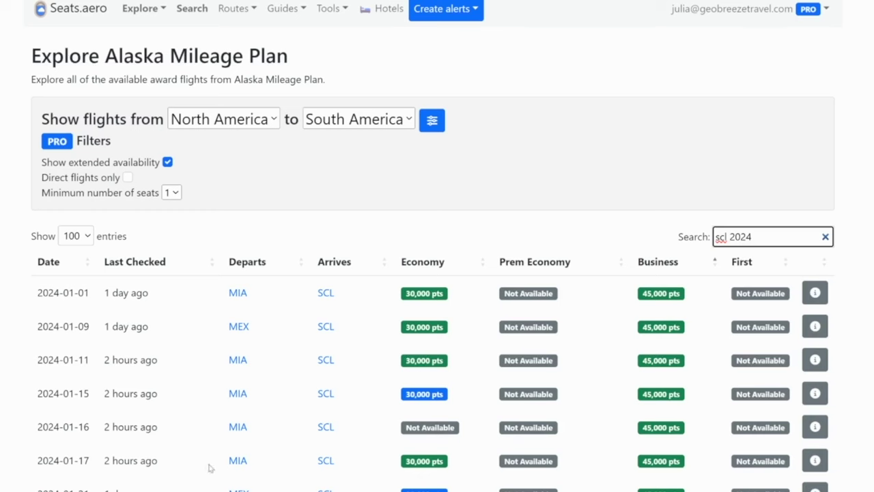
{"action": "scroll", "coordinate": [634, 431], "scroll_direction": "down", "scroll_amount": 4}
{"action": "scroll", "coordinate": [704, 326], "scroll_direction": "up", "scroll_amount": 4}
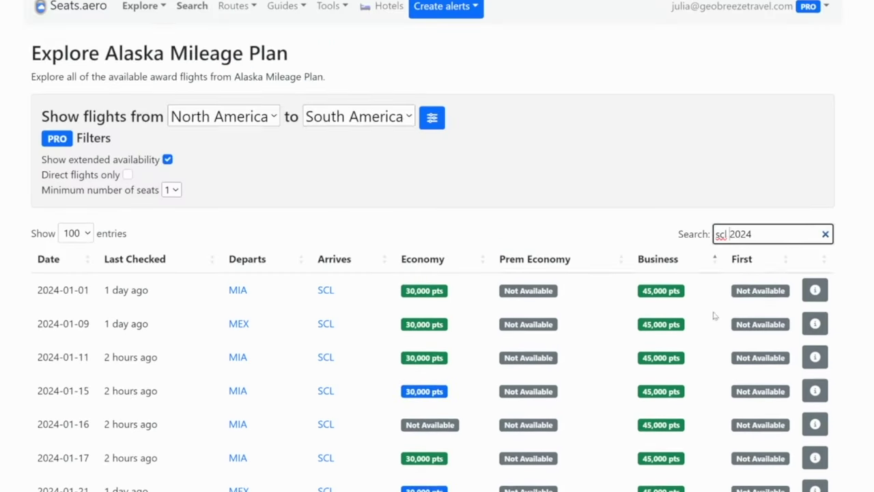
{"action": "type", "text": "lax"}
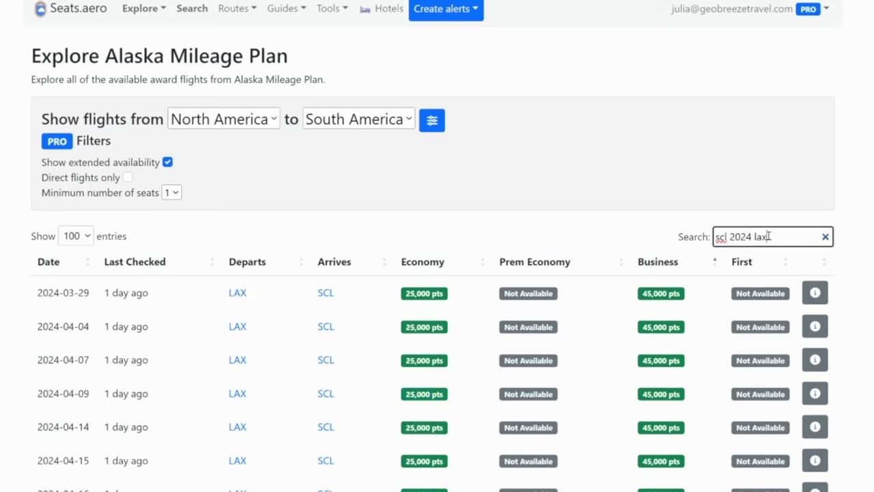
- Filter the awards by "2024 lim" with a minimum of 2 seats and review the January 2024 business-class options to Lima
{"action": "mouse_move", "coordinate": [677, 428]}
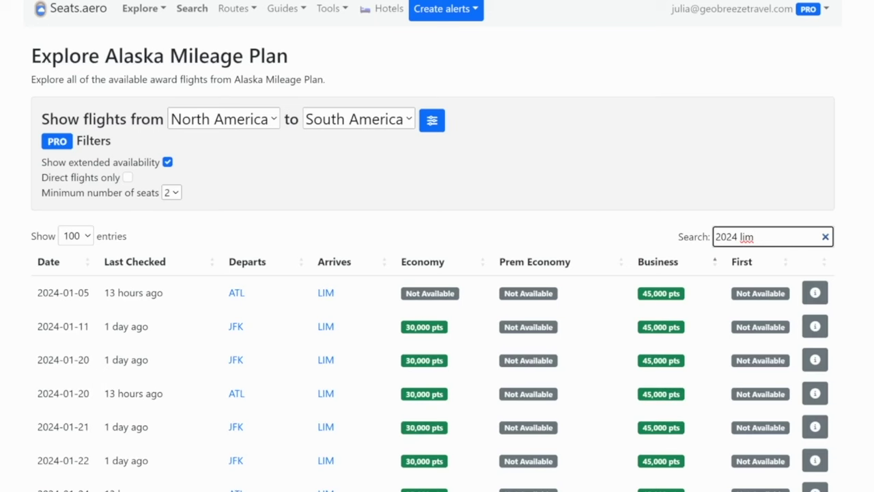
{"action": "scroll", "coordinate": [437, 273], "scroll_direction": "down", "scroll_amount": 3}
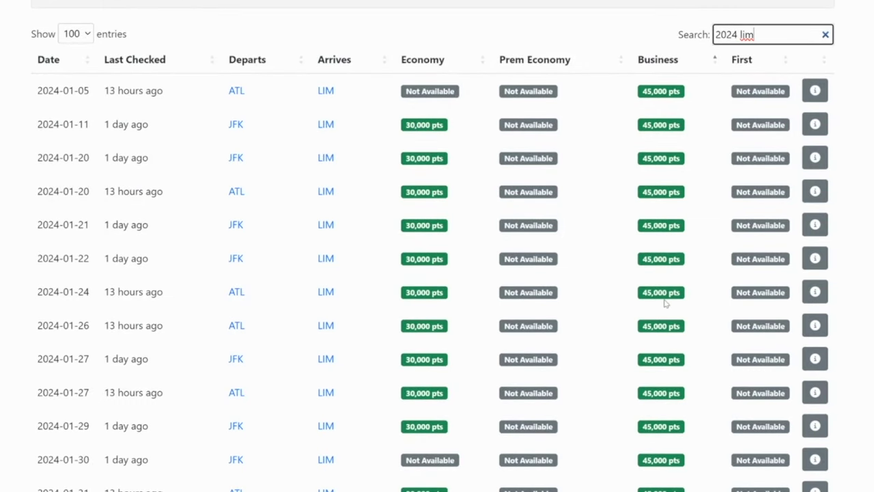
{"action": "scroll", "coordinate": [687, 344], "scroll_direction": "up", "scroll_amount": 3}
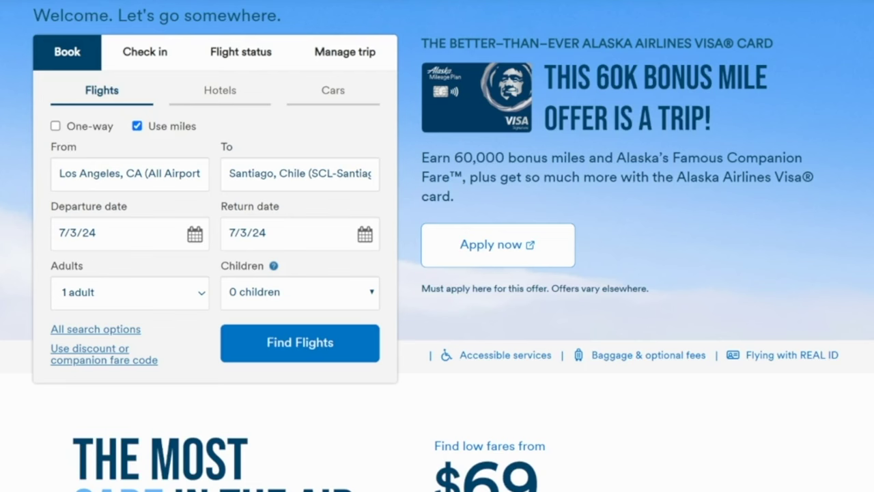
- On the Alaska Airlines site, open all search options, choose a multi-city trip and set the second flight's origin to Santiago, Chile
{"action": "left_click", "coordinate": [91, 330]}
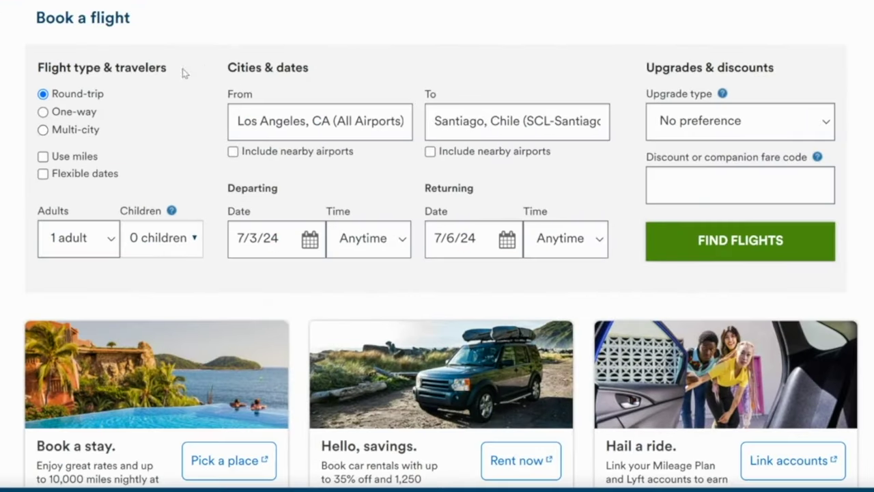
{"action": "left_click", "coordinate": [80, 130]}
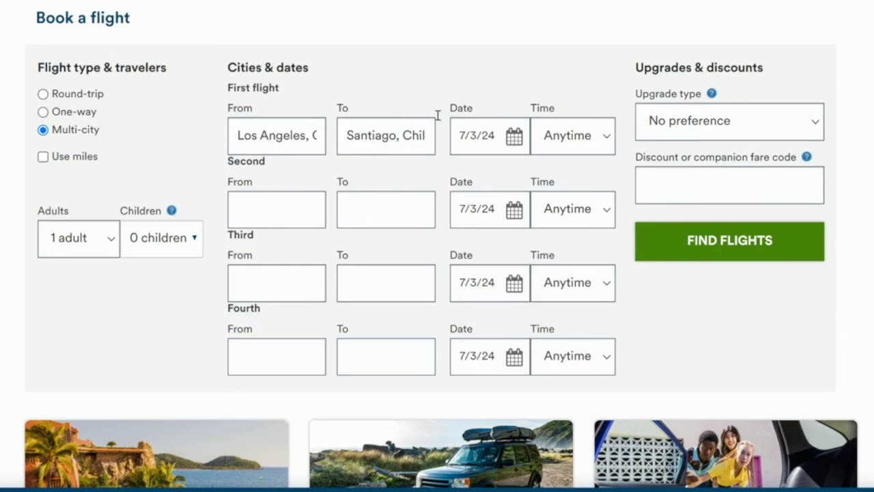
{"action": "left_click", "coordinate": [289, 218]}
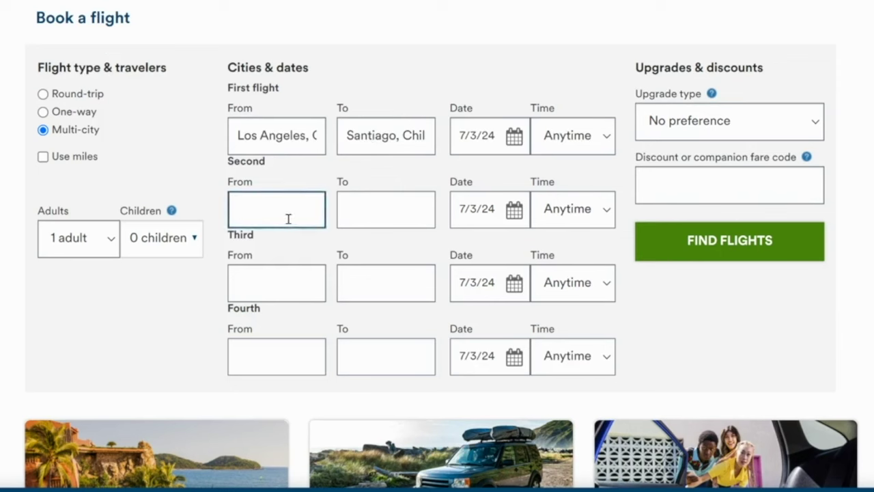
{"action": "type", "text": "sta"}
{"action": "key", "text": "BackSpace"}
{"action": "key", "text": "BackSpace"}
{"action": "type", "text": "antiago, Chil"}
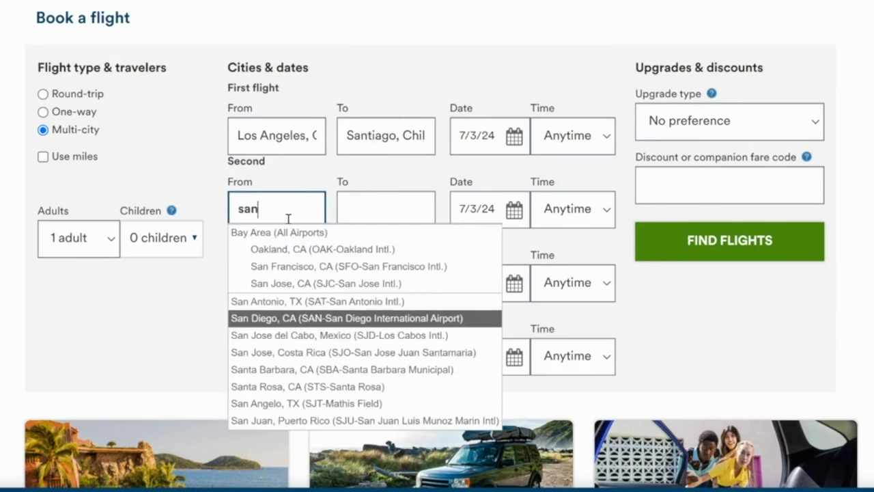
- Set the second flight's destination to Buenos Aires (EZE) with the date 7/6/24, and choose to use miles
{"action": "left_click", "coordinate": [370, 215]}
{"action": "type", "text": "eze"}
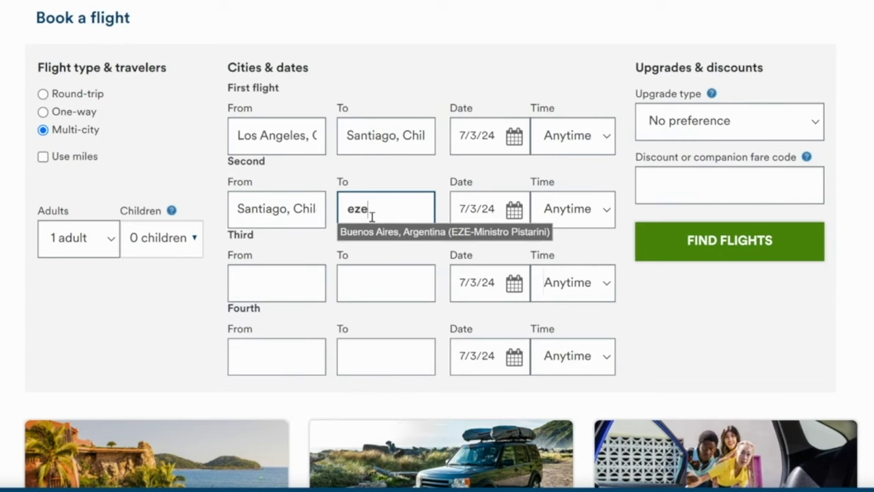
{"action": "left_click", "coordinate": [415, 231]}
{"action": "left_click", "coordinate": [512, 209]}
{"action": "left_click", "coordinate": [520, 300]}
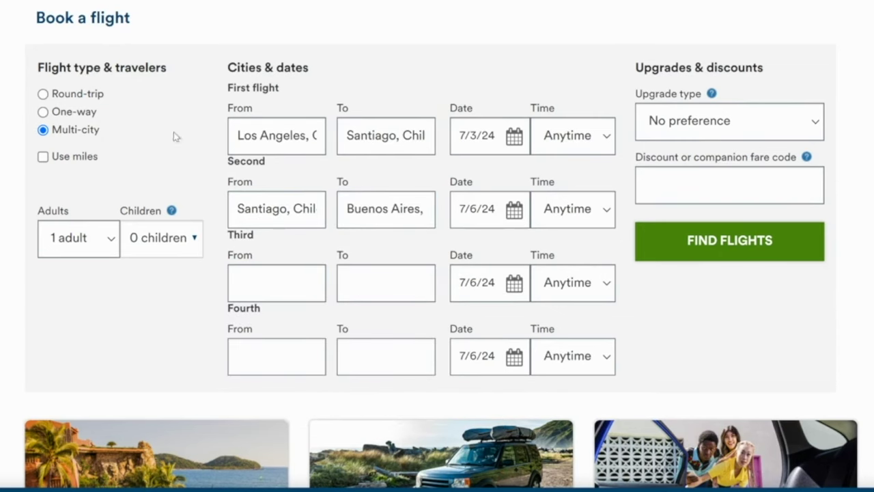
{"action": "left_click", "coordinate": [43, 157]}
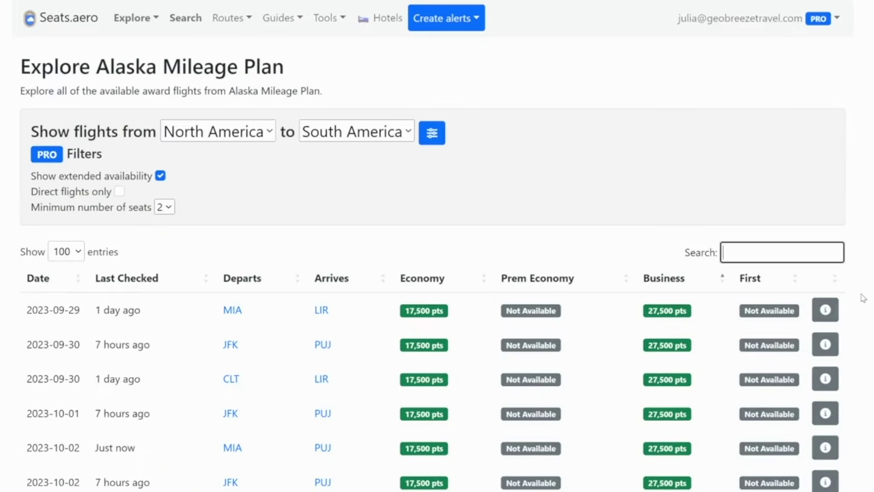
- On Seats.aero, filter the two-seat awards by "2024-07 lax scl" and review the July business-class dates
{"action": "type", "text": "2024-07 l"}
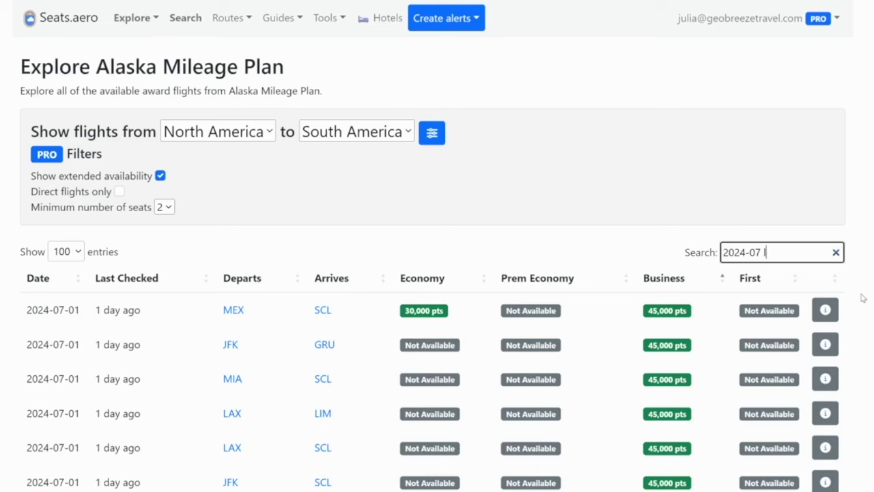
{"action": "type", "text": "ax scl"}
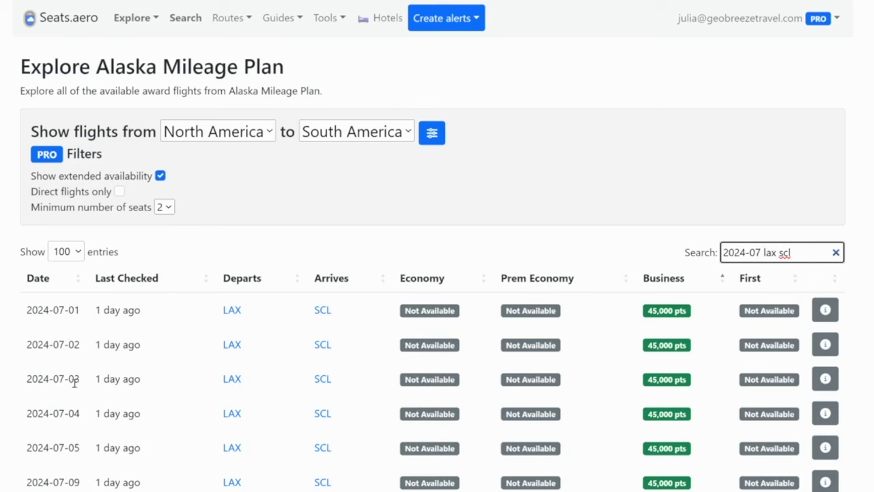
{"action": "scroll", "coordinate": [148, 448], "scroll_direction": "down", "scroll_amount": 1}
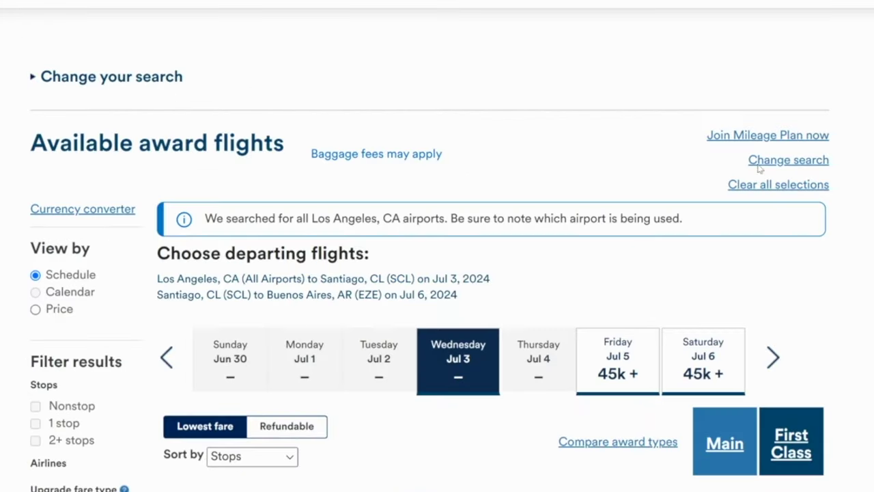
- In Alaska's available award flights, switch the departure to Jul 5 and select Partner Business on the LATAM 603 and 657 itinerary
{"action": "scroll", "coordinate": [841, 267], "scroll_direction": "down", "scroll_amount": 2}
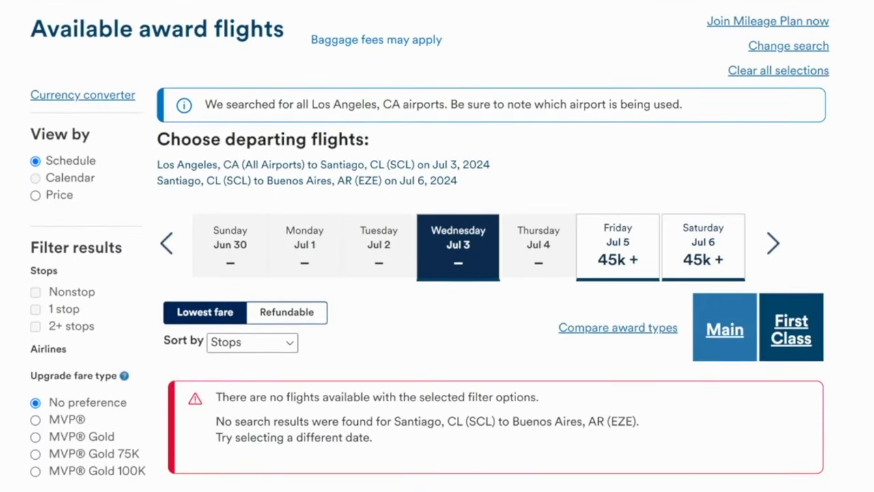
{"action": "scroll", "coordinate": [419, 331], "scroll_direction": "up", "scroll_amount": 1}
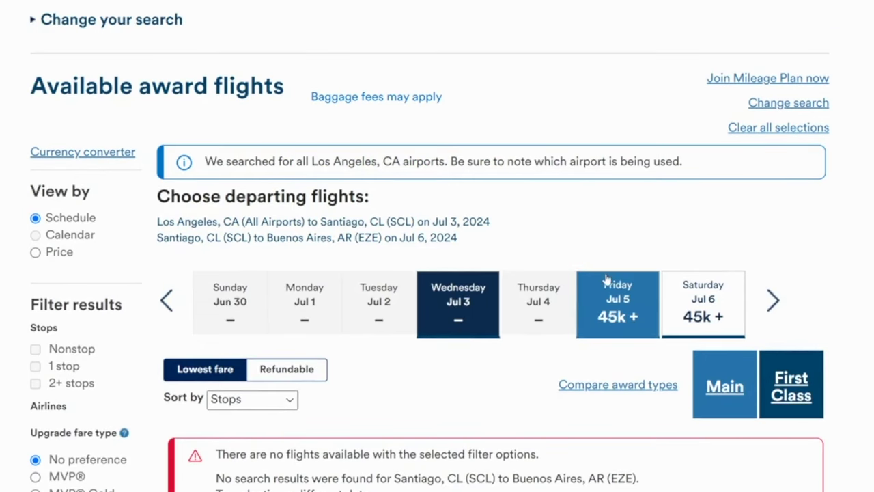
{"action": "left_click", "coordinate": [620, 316]}
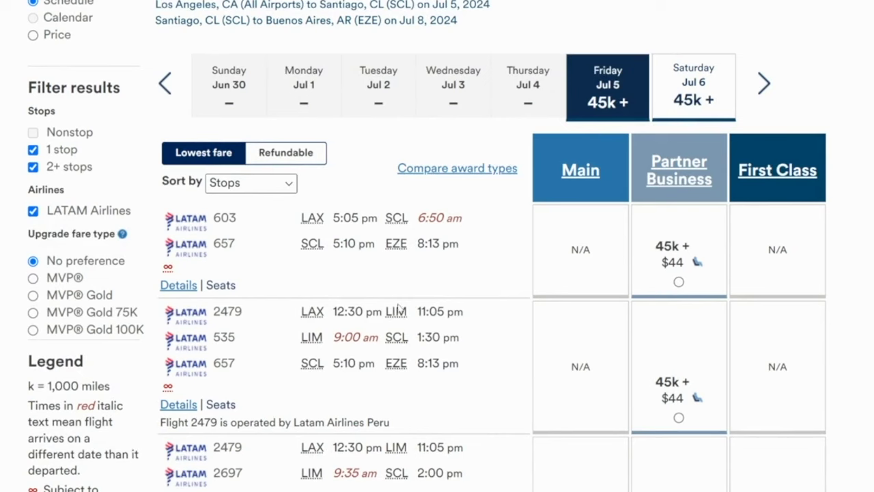
{"action": "left_click", "coordinate": [678, 281]}
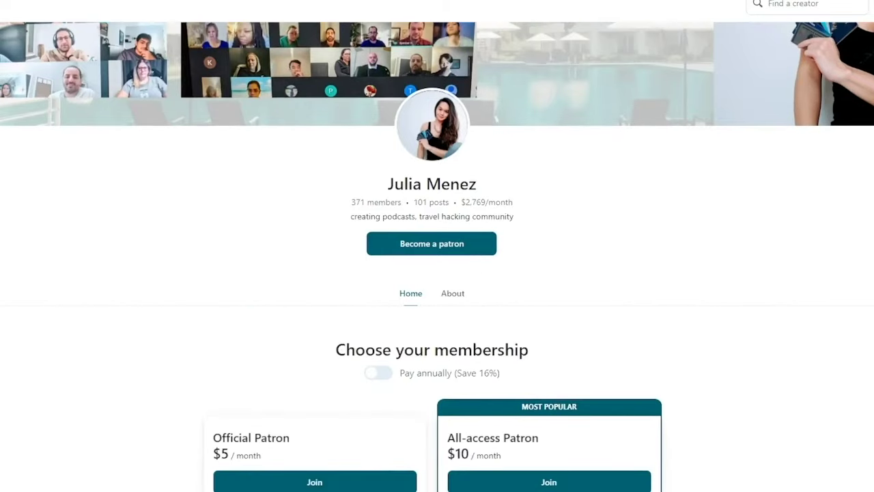
- Look through the Patreon page's membership tiers and its recent coaching-call and award-search tutorial posts
{"action": "scroll", "coordinate": [437, 273], "scroll_direction": "down", "scroll_amount": 3}
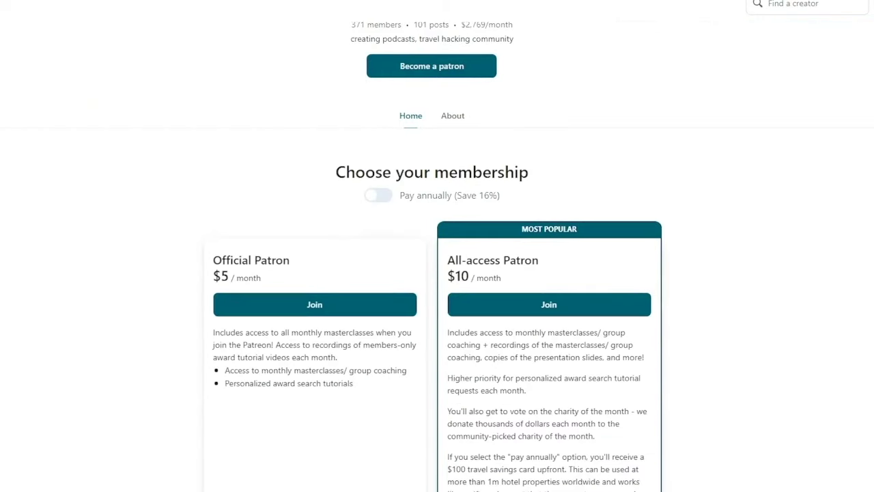
{"action": "scroll", "coordinate": [437, 273], "scroll_direction": "down", "scroll_amount": 3}
{"action": "scroll", "coordinate": [437, 273], "scroll_direction": "down", "scroll_amount": 6}
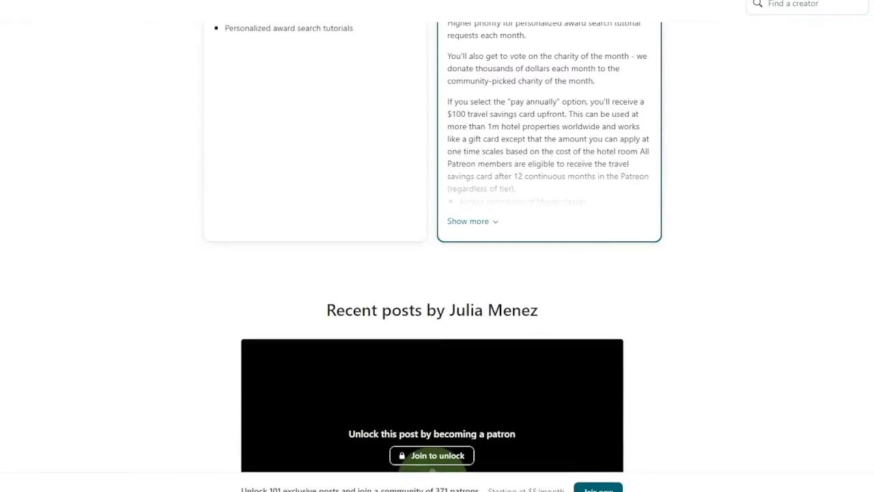
{"action": "scroll", "coordinate": [437, 273], "scroll_direction": "down", "scroll_amount": 4}
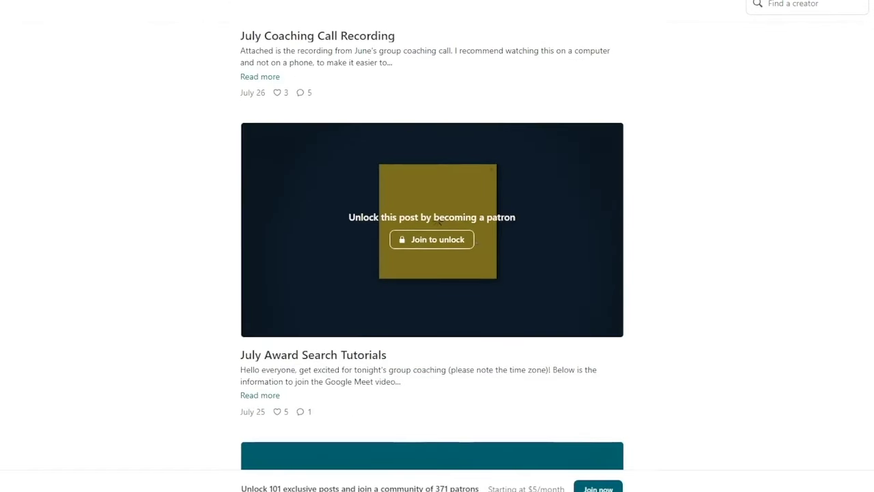
{"action": "scroll", "coordinate": [437, 273], "scroll_direction": "down", "scroll_amount": 3}
{"action": "scroll", "coordinate": [437, 274], "scroll_direction": "down", "scroll_amount": 8}
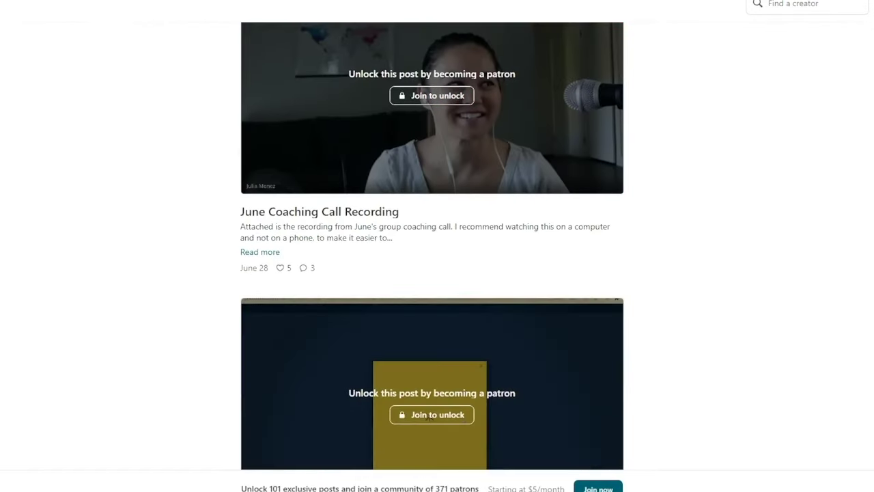
{"action": "scroll", "coordinate": [430, 334], "scroll_direction": "down", "scroll_amount": 9}
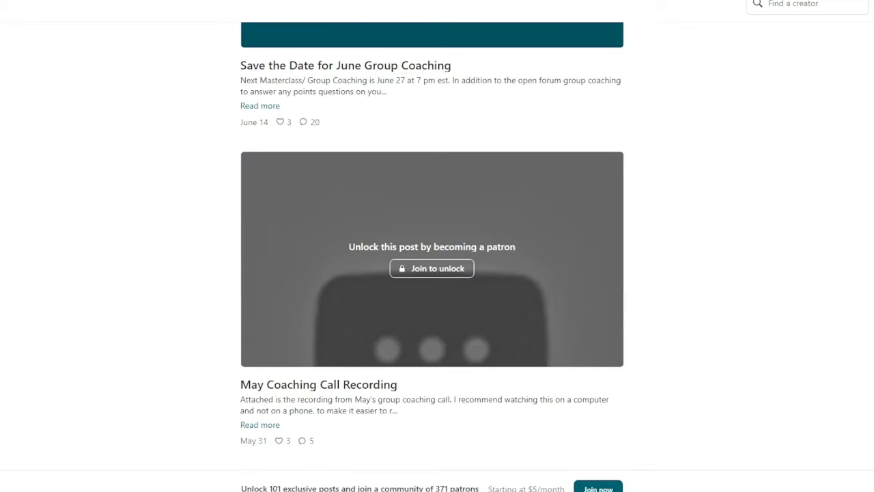
{"action": "scroll", "coordinate": [437, 273], "scroll_direction": "up", "scroll_amount": 10}
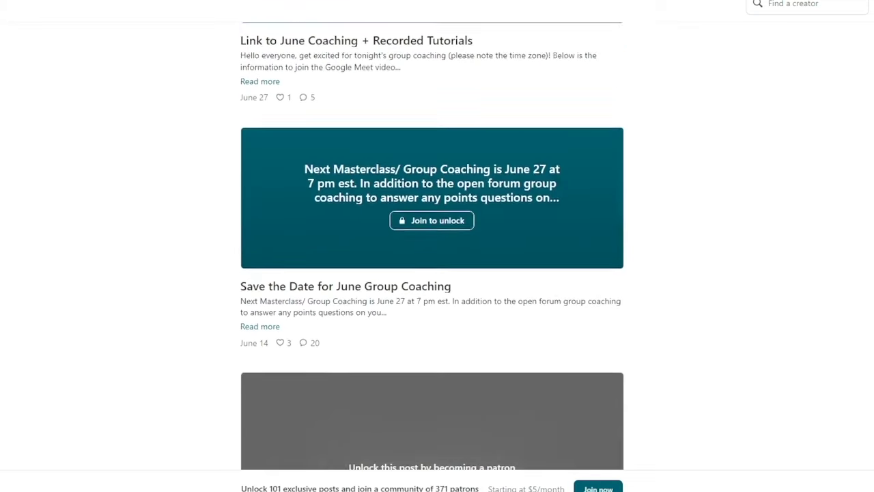
{"action": "scroll", "coordinate": [437, 273], "scroll_direction": "up", "scroll_amount": 10}
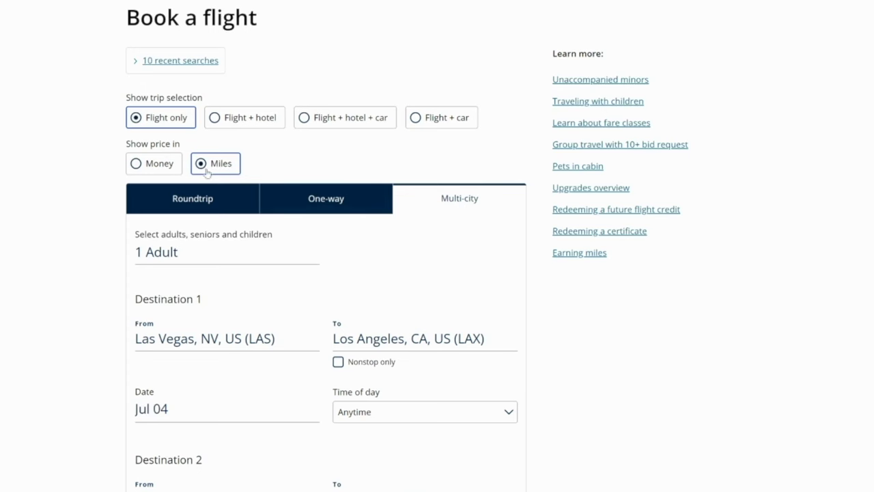
- Examine the three legs of the multi-city miles booking: Las Vegas to Los Angeles, Buenos Aires to São Paulo, and New York to Las Vegas
{"action": "scroll", "coordinate": [683, 331], "scroll_direction": "down", "scroll_amount": 2}
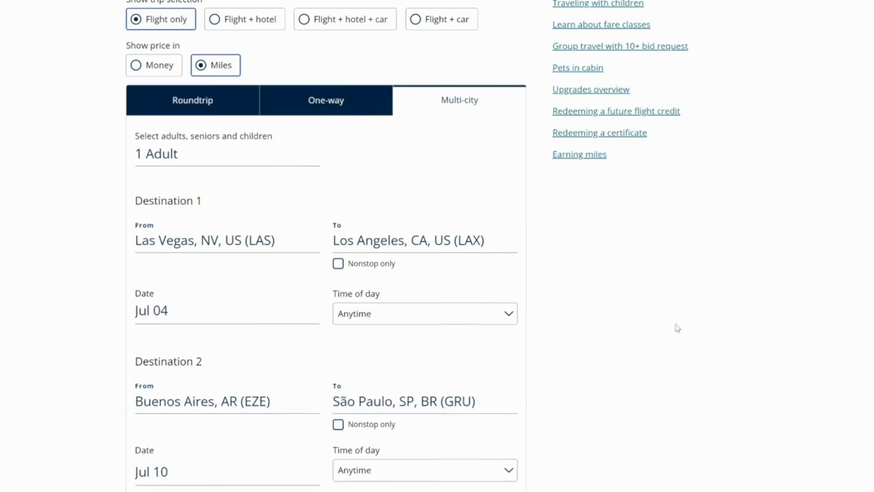
{"action": "scroll", "coordinate": [684, 331], "scroll_direction": "down", "scroll_amount": 1}
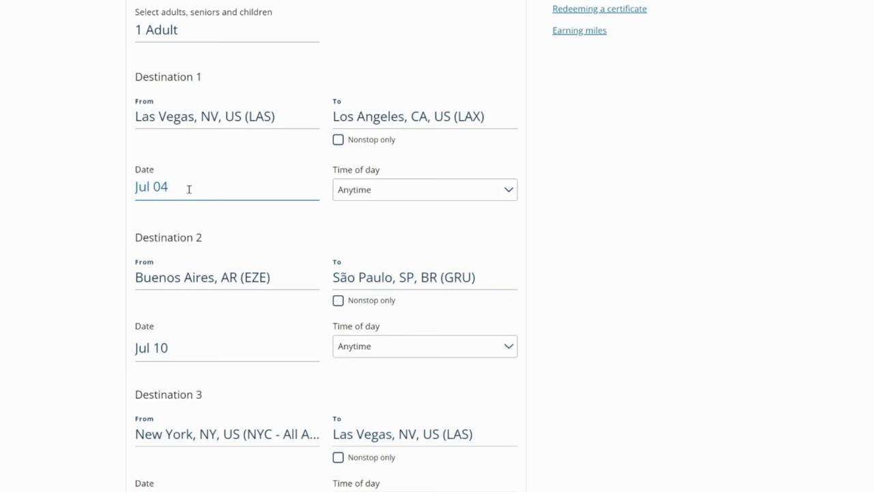
{"action": "scroll", "coordinate": [239, 205], "scroll_direction": "down", "scroll_amount": 1}
{"action": "left_click", "coordinate": [279, 220]}
{"action": "left_click", "coordinate": [676, 267]}
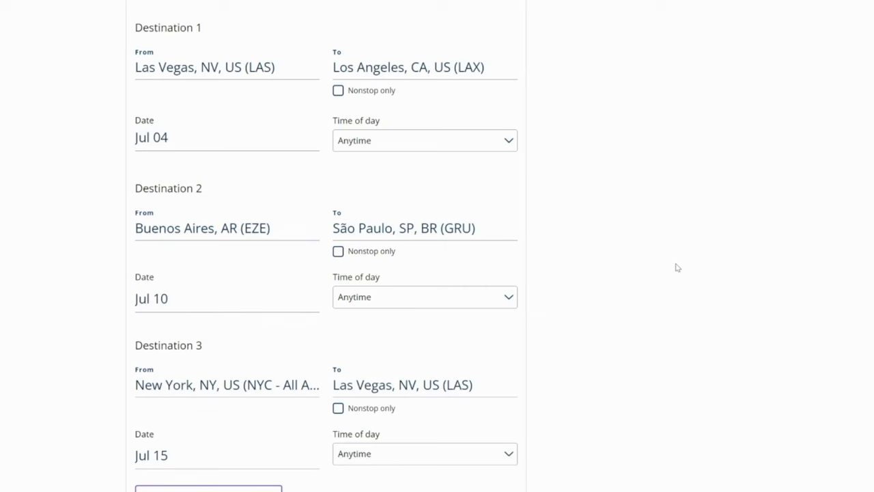
{"action": "left_click", "coordinate": [245, 227]}
{"action": "left_click", "coordinate": [142, 67]}
{"action": "left_click", "coordinate": [494, 386]}
{"action": "left_click", "coordinate": [565, 401]}
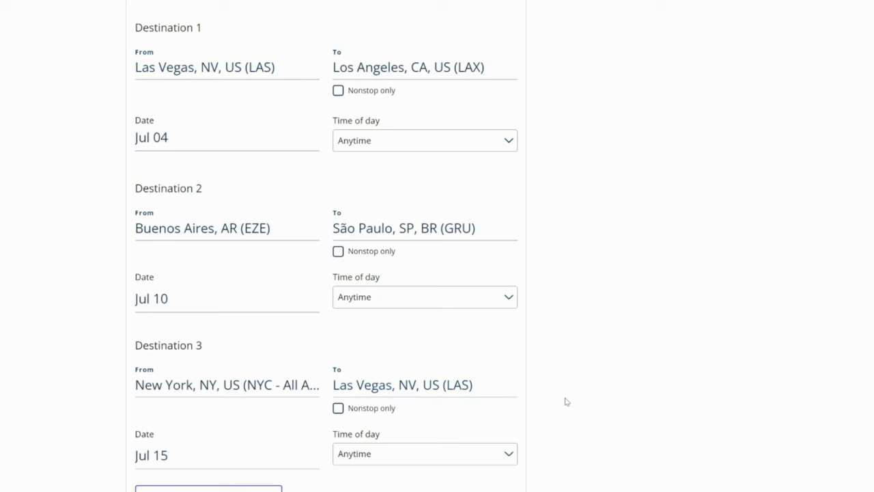